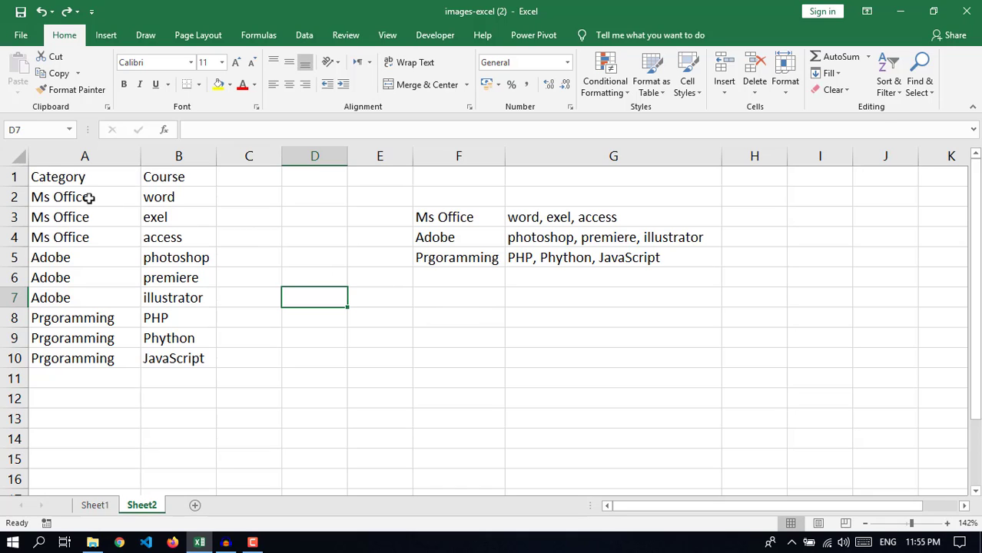
Review the Ms Office rows, their joined course list and the full course column.
left_click_drag(86, 198, 179, 238)
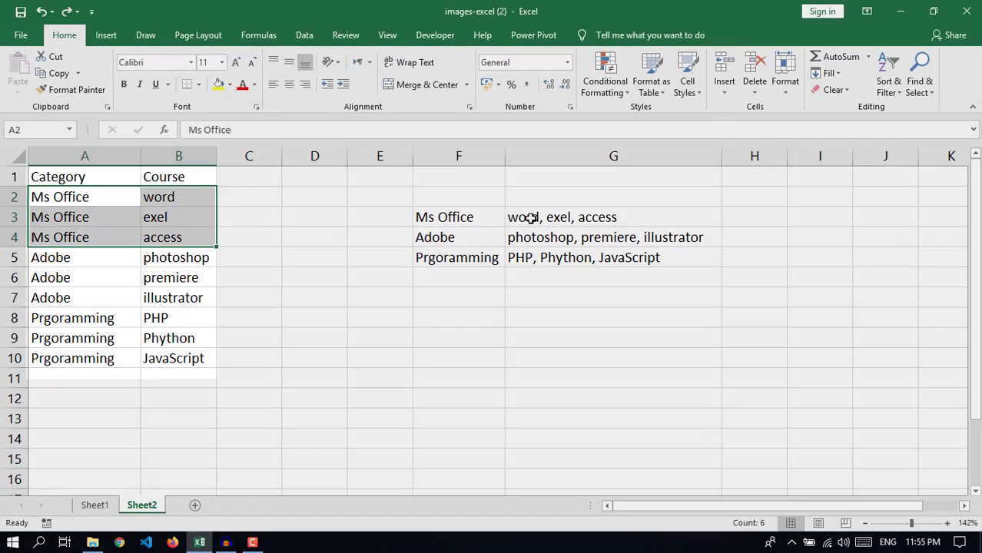
left_click(530, 218)
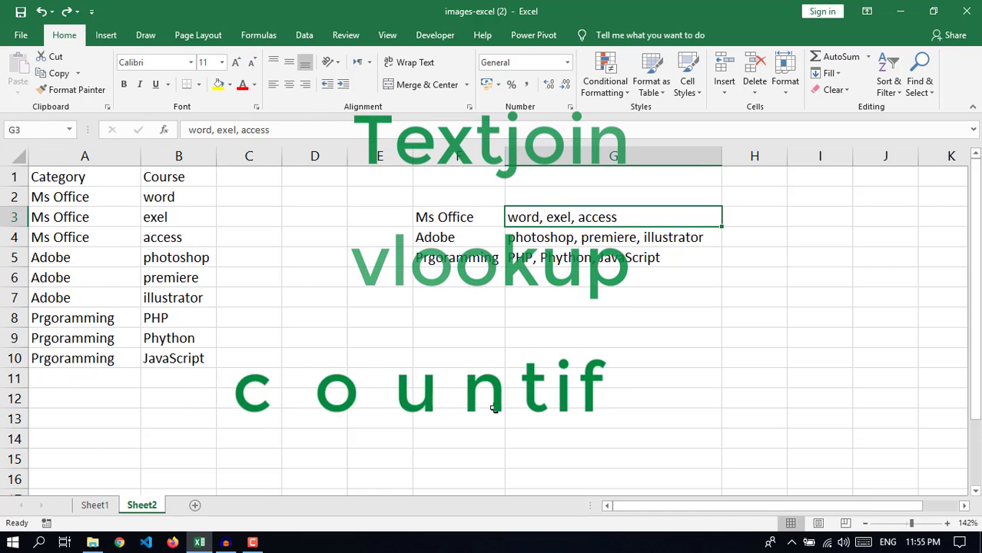
key("Left")
key("Left")
key("Left")
key("Down")
key("Down")
key("Down")
key("Down")
key("Down")
key("Down")
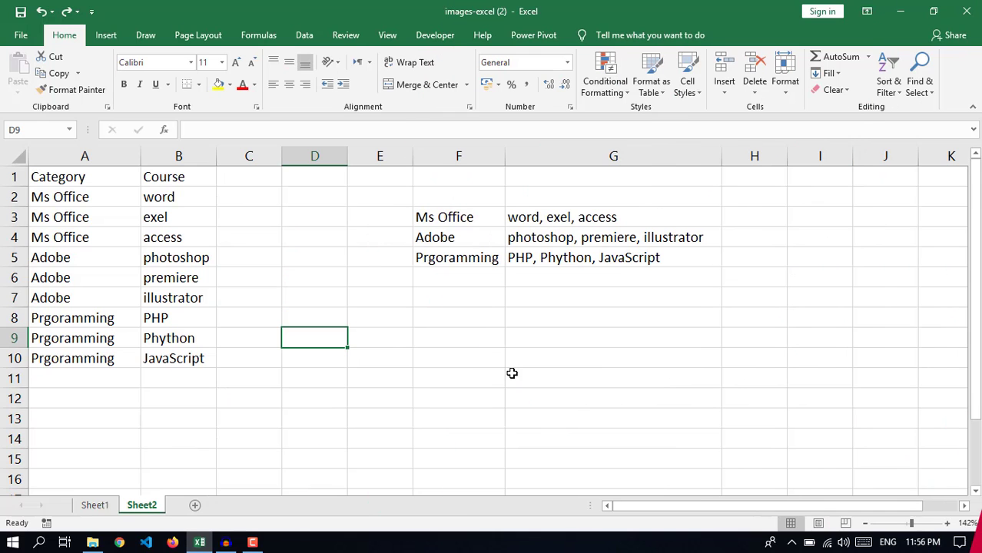
left_click_drag(187, 197, 191, 358)
left_click_drag(314, 357, 314, 318)
Enter the header 'index' in C1.
left_click(262, 171)
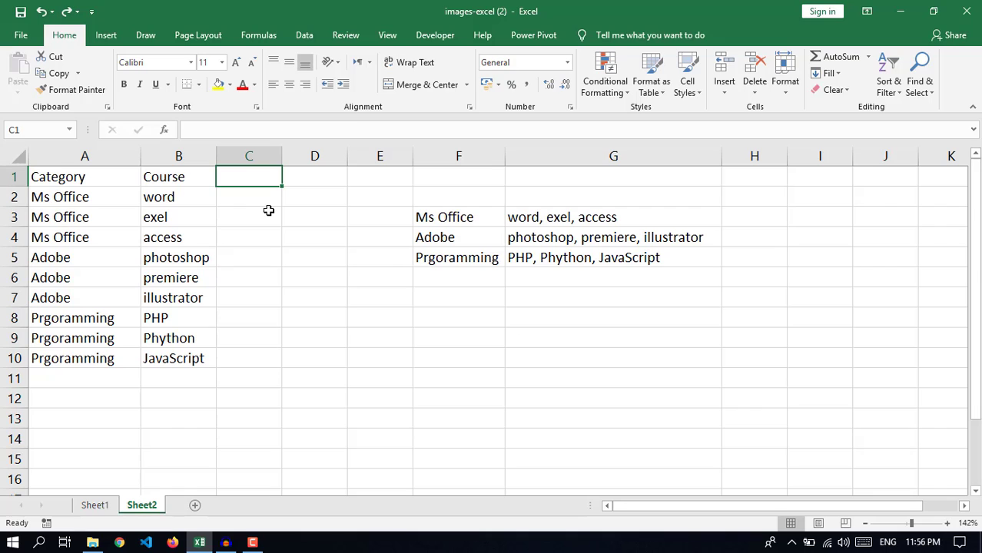
type("index")
key("Return")
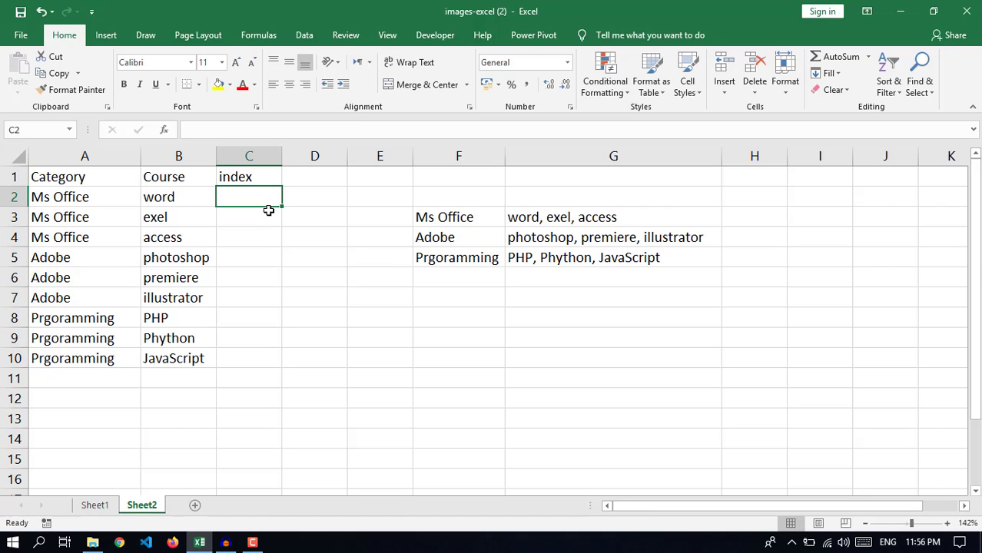
Enter =COUNTIF(A$2:A2,A2) in C2, returning 1.
type("=couni")
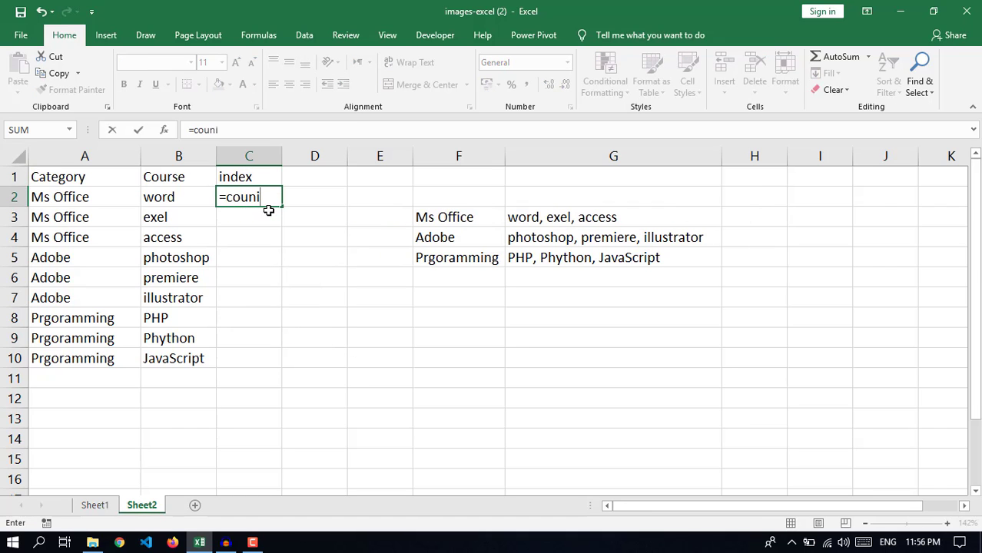
key("BackSpace")
type("tif")
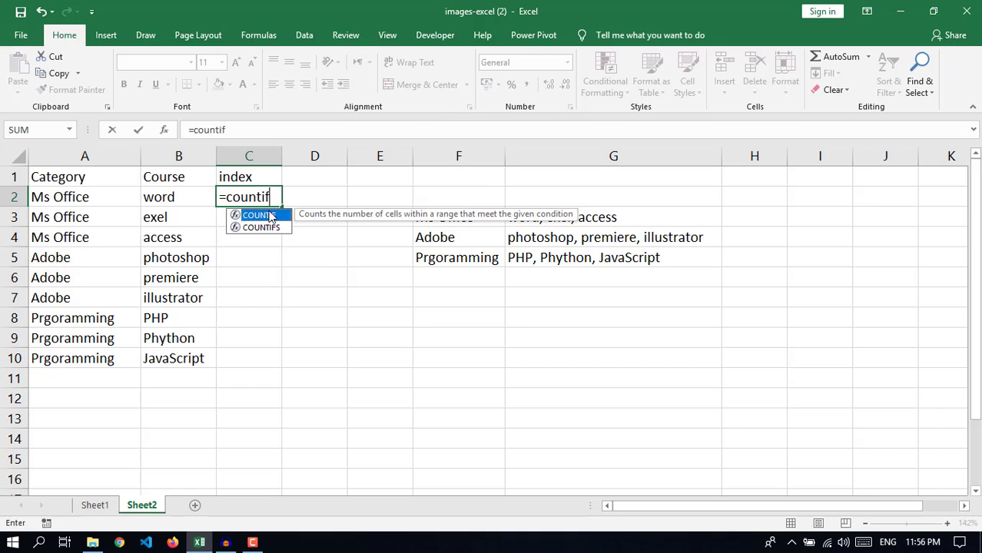
double_click(270, 217)
left_click(60, 198)
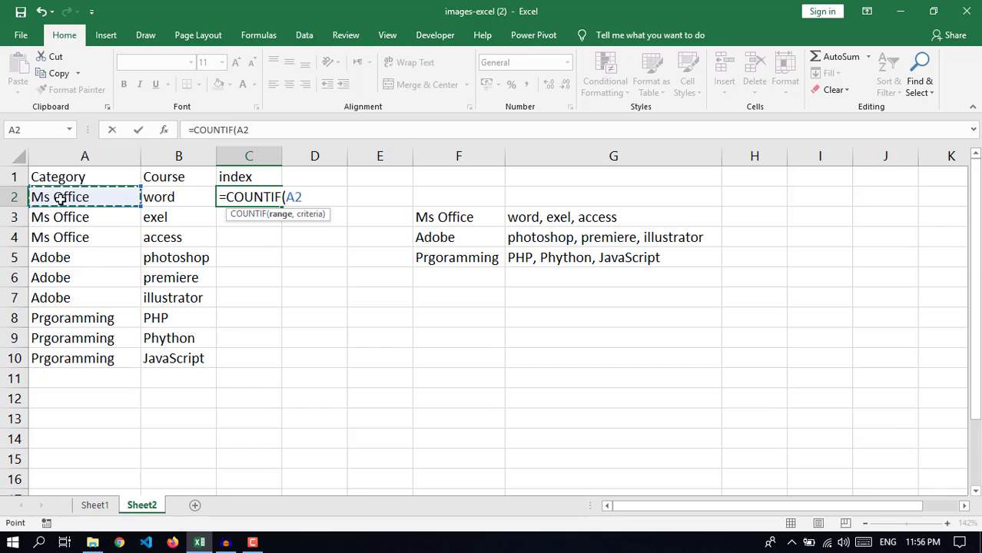
key("F8")
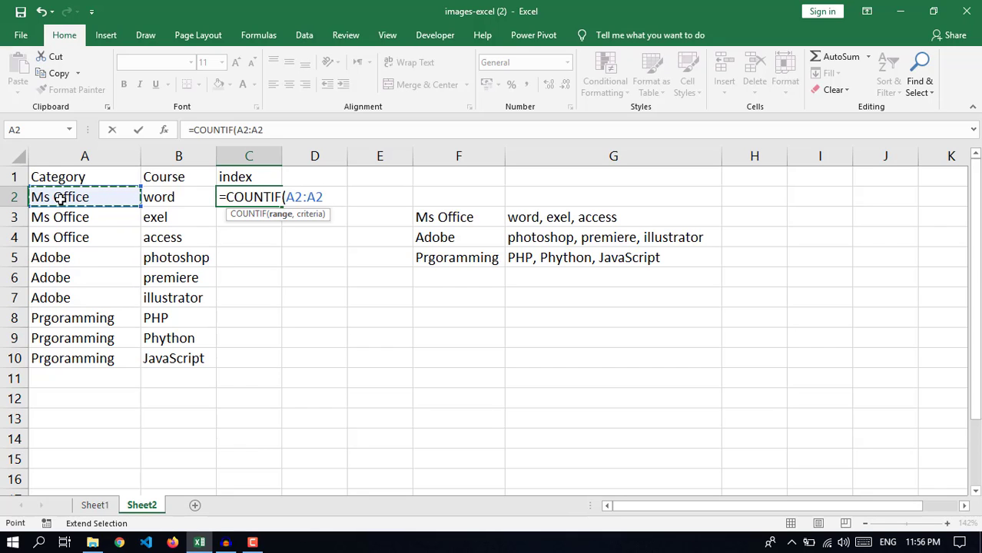
type(",")
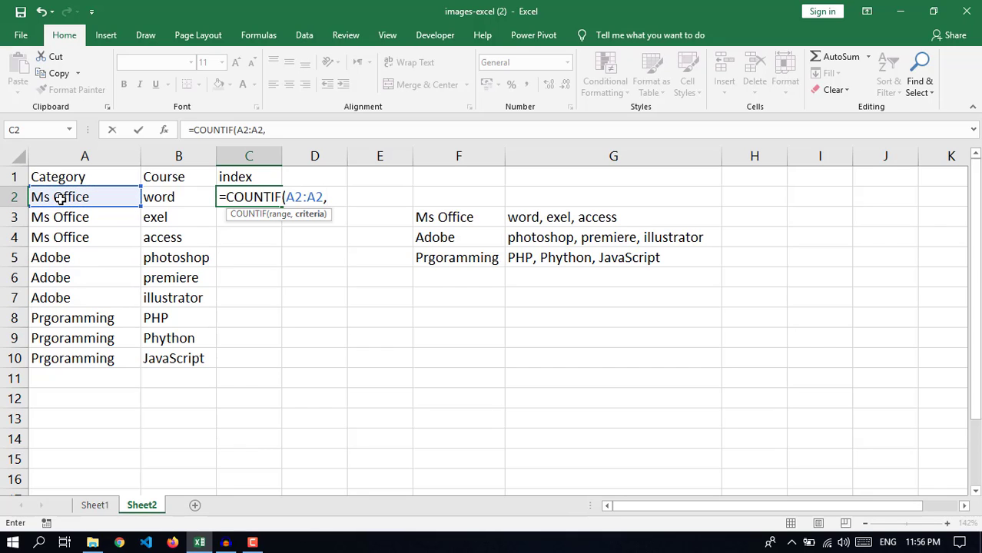
left_click(103, 199)
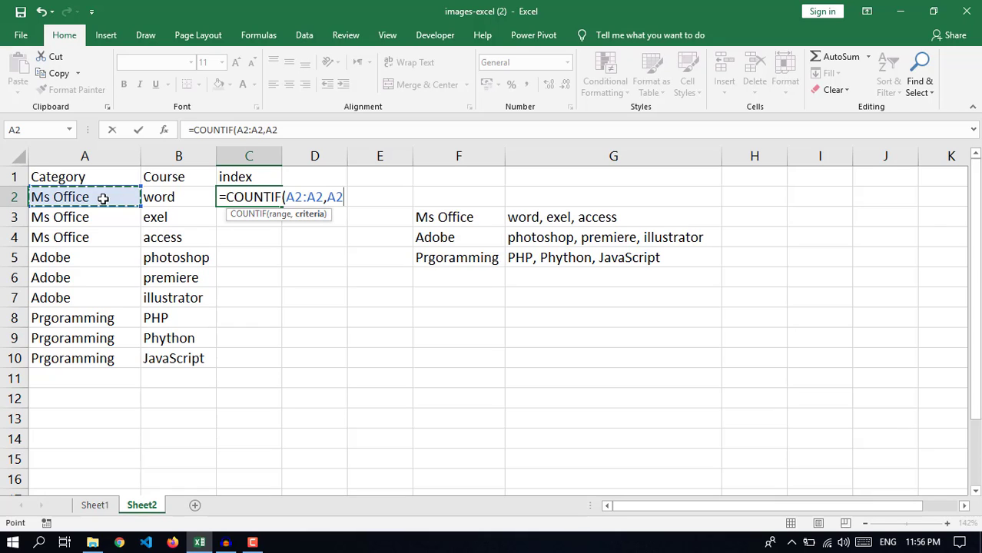
type(")")
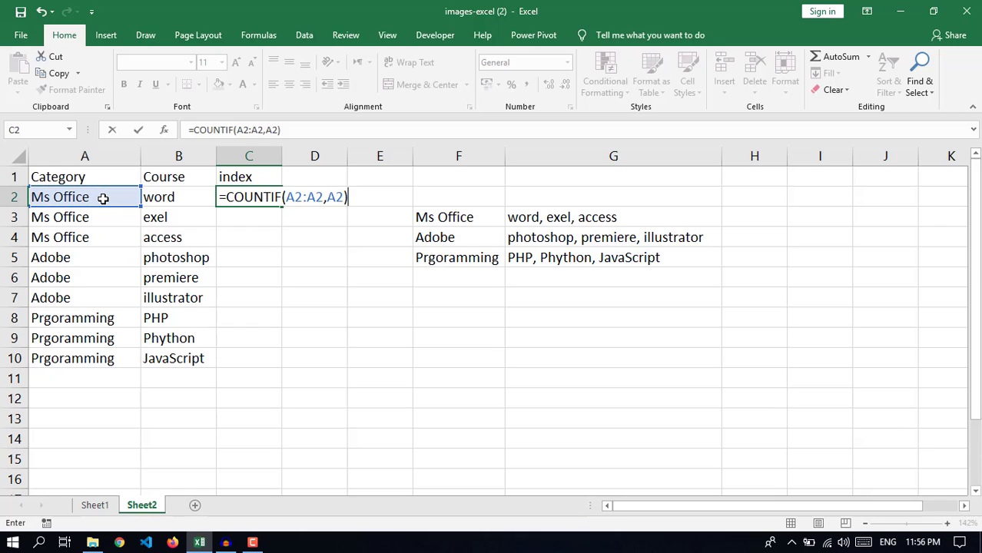
left_click(245, 130)
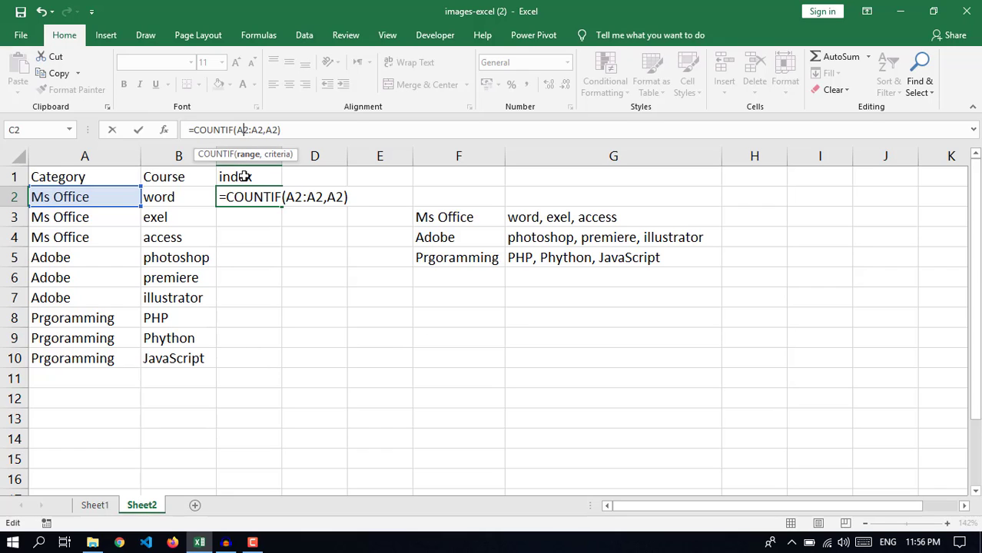
type("$")
key("Return")
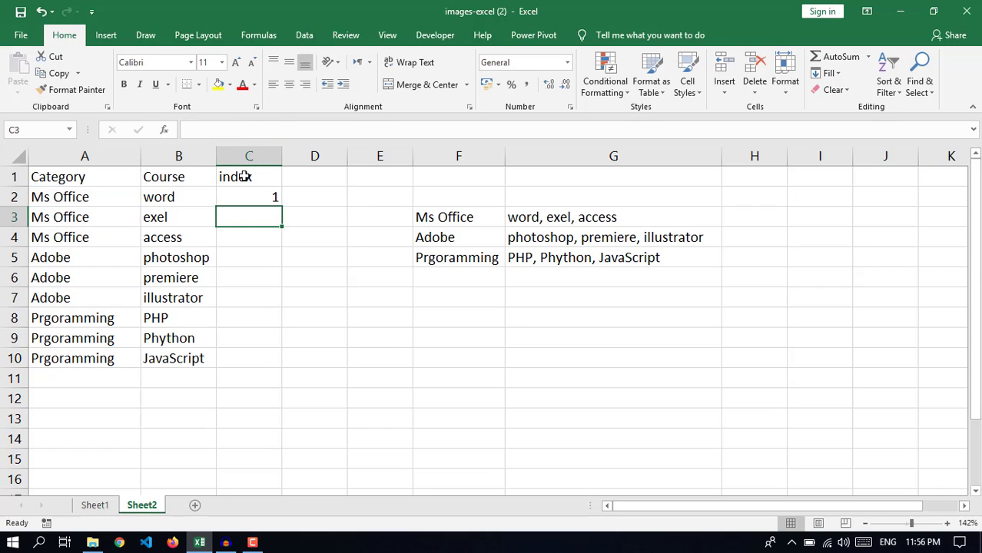
Fill C2's COUNTIF down to C10 and check the references in rows 5 and 10.
left_click(254, 197)
left_click_drag(282, 206, 279, 372)
left_click(264, 256)
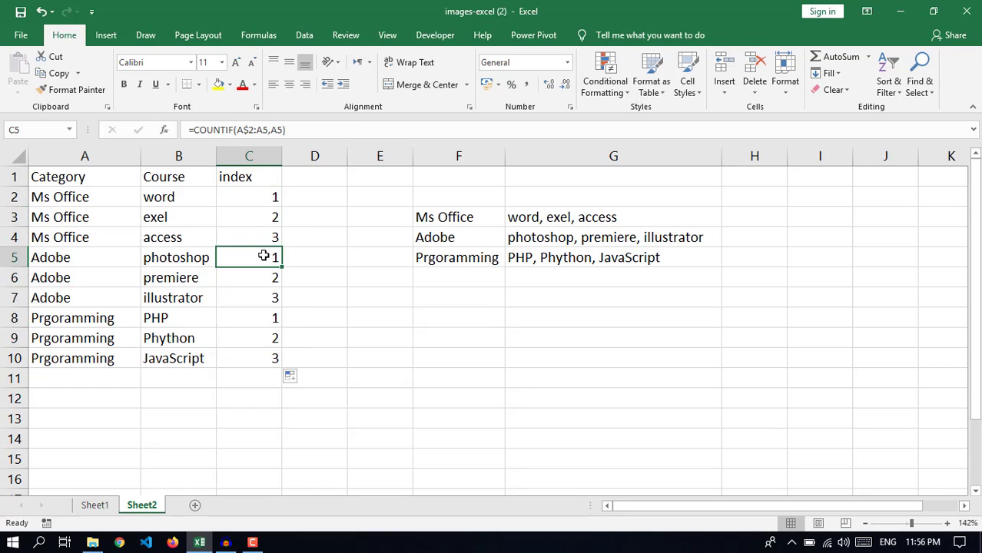
left_click(296, 123)
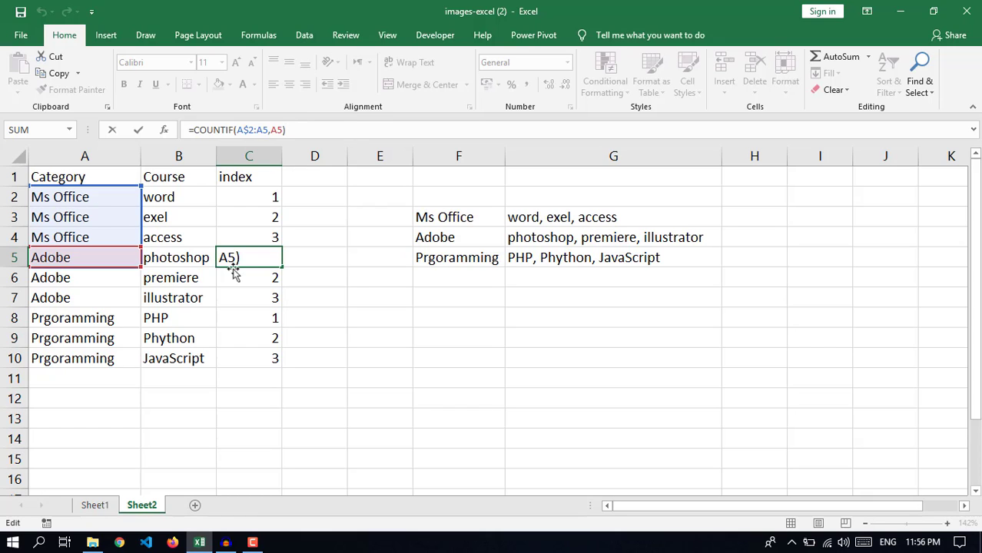
key("ctrl+Return")
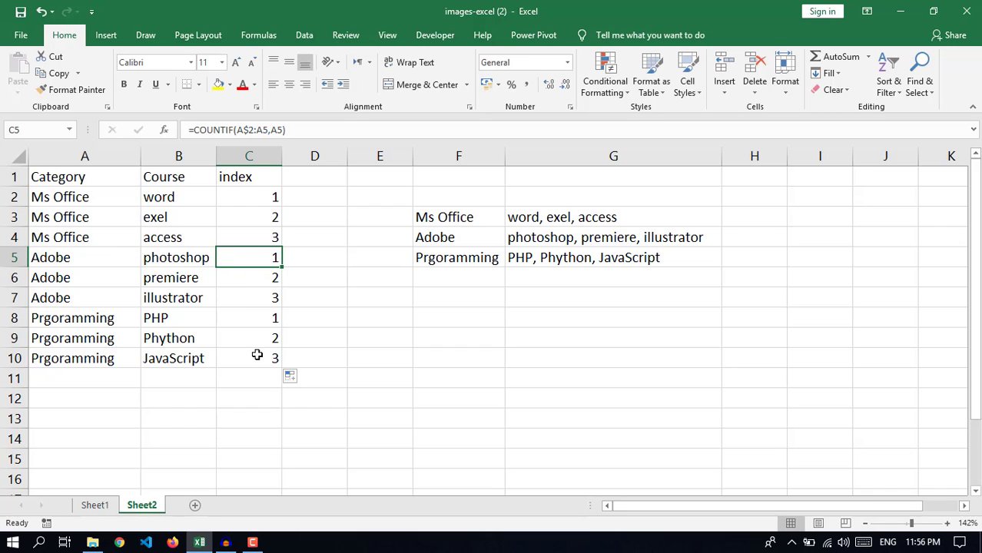
left_click(256, 353)
left_click(311, 129)
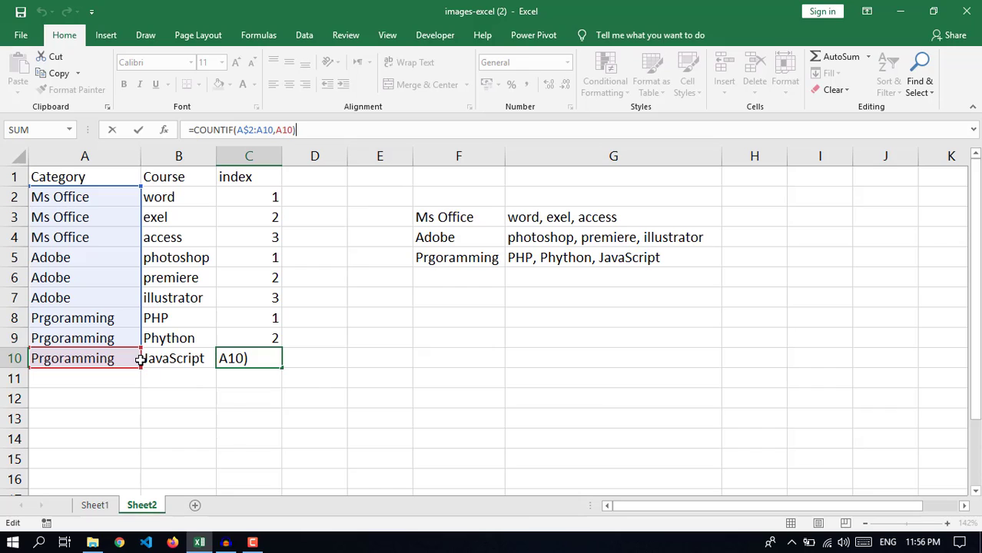
key("ctrl+Return")
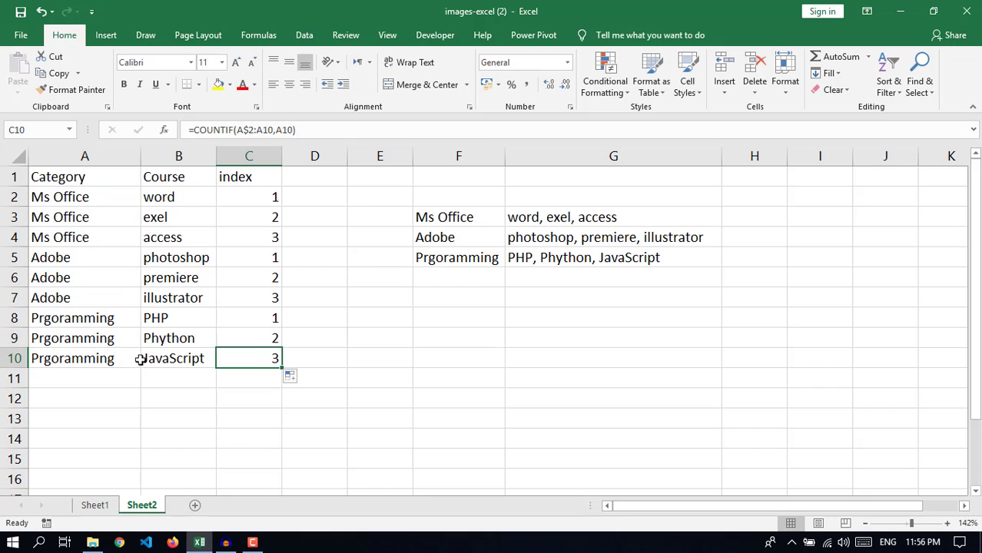
Compare the Ms Office entries in rows 2–4 with their growing index ranges.
left_click(83, 198)
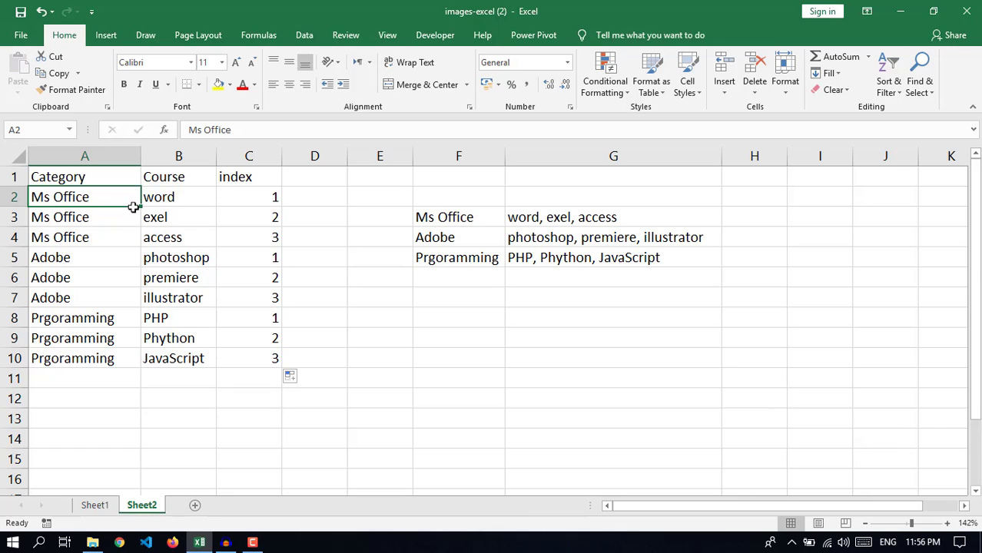
left_click(253, 199)
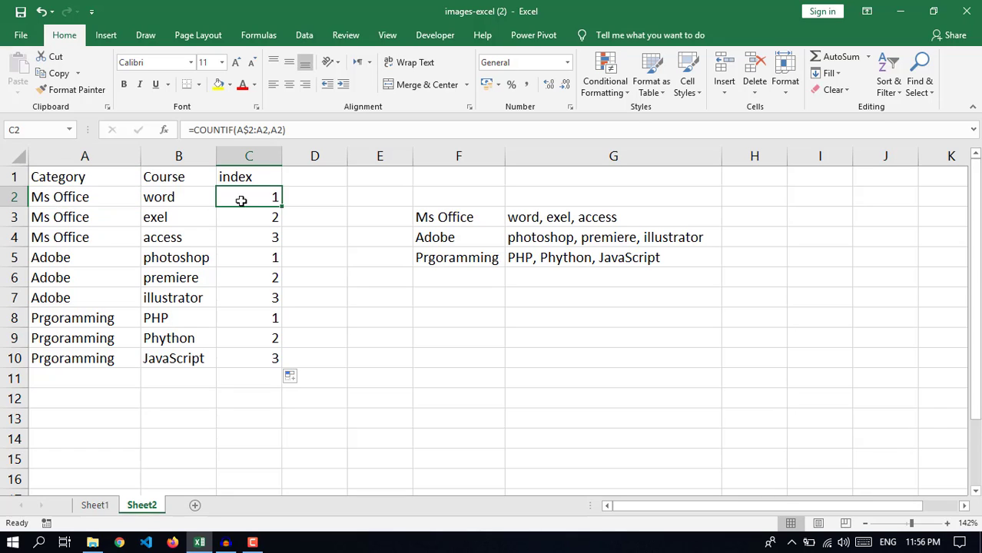
left_click(70, 217)
left_click(255, 218)
left_click(70, 234)
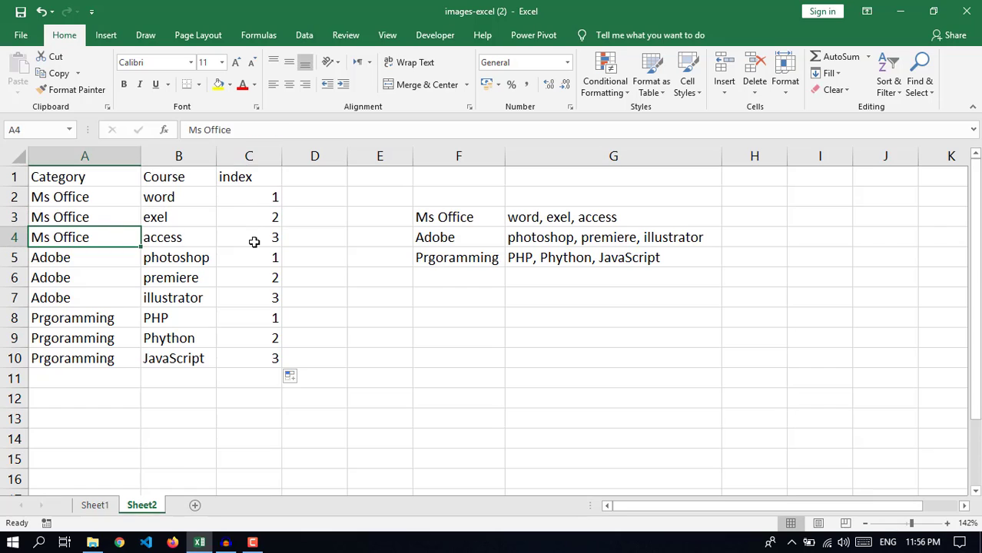
left_click(257, 239)
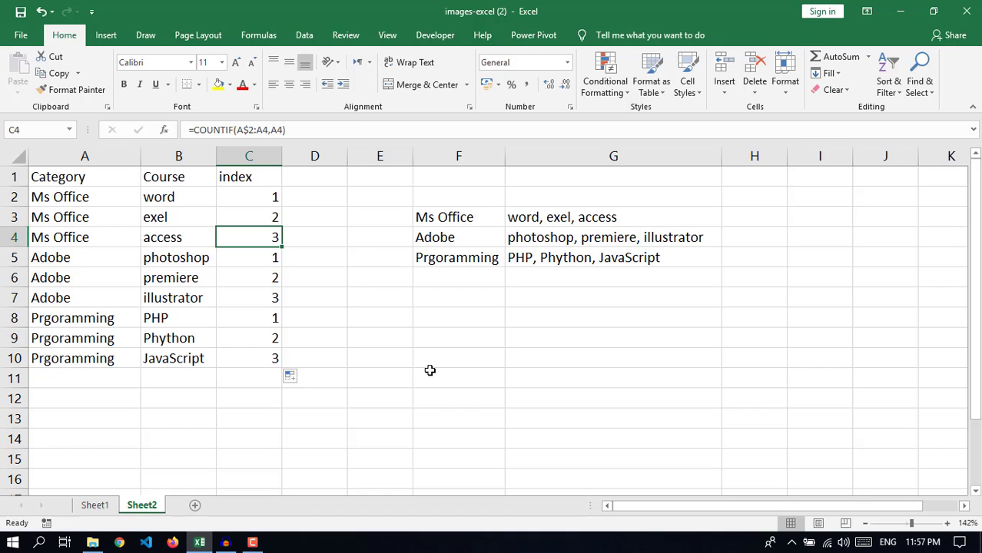
left_click(428, 370)
left_click(105, 159)
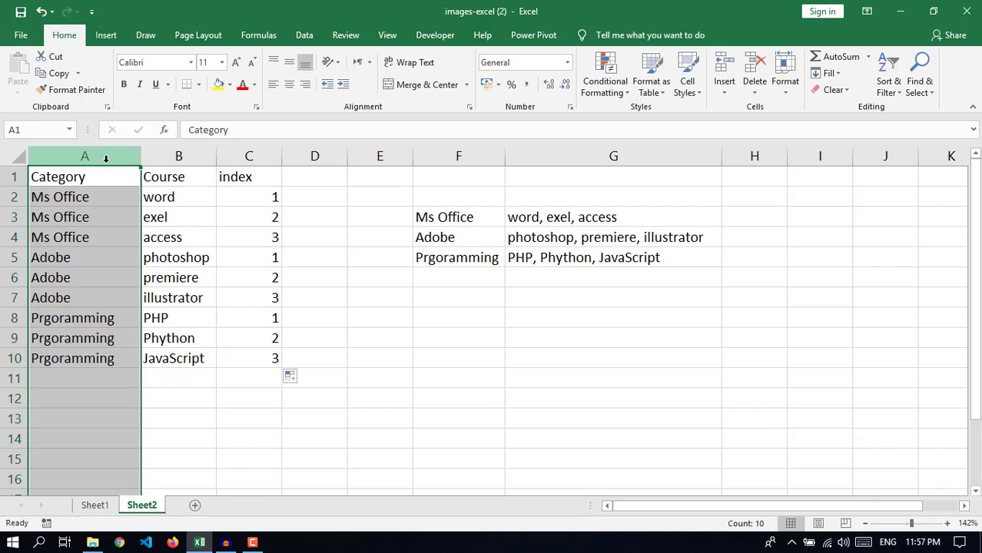
Insert a blank column A before Category and give it the header 'lookup'.
key("ctrl+shift+plus")
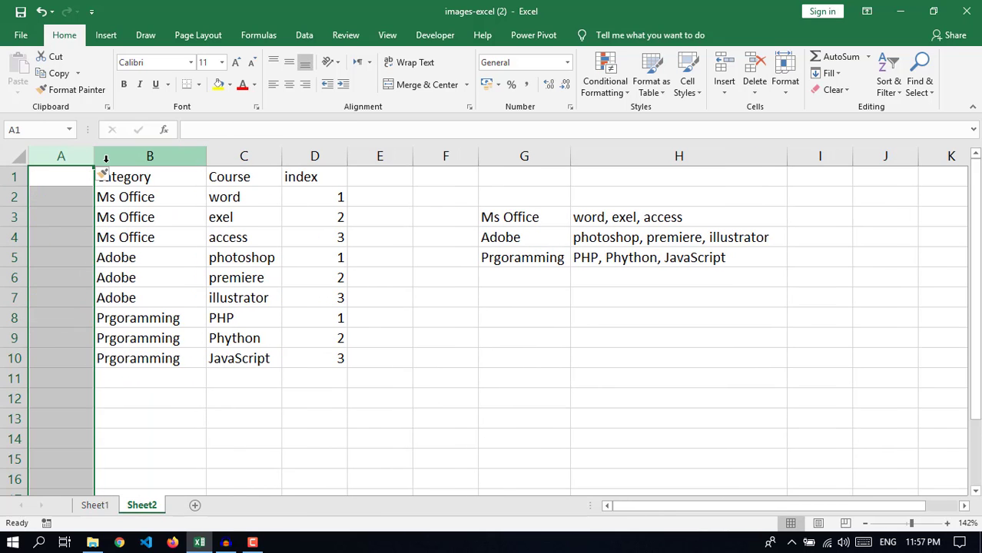
left_click(61, 180)
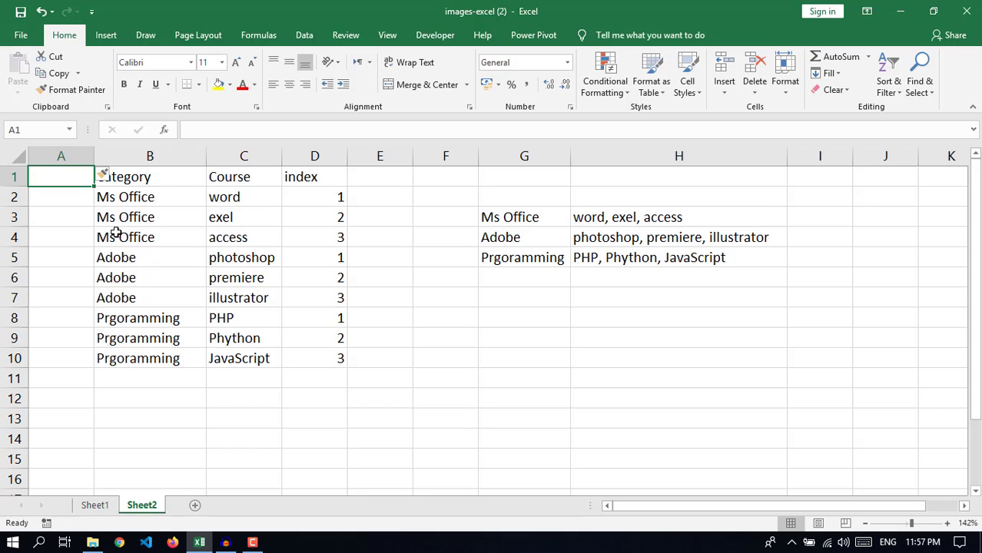
type("look")
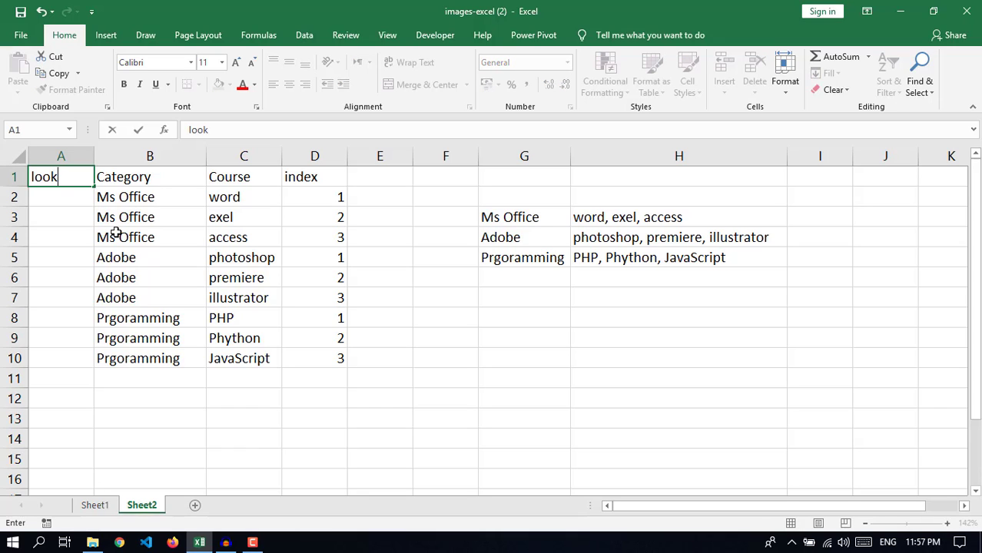
type("up")
key("Return")
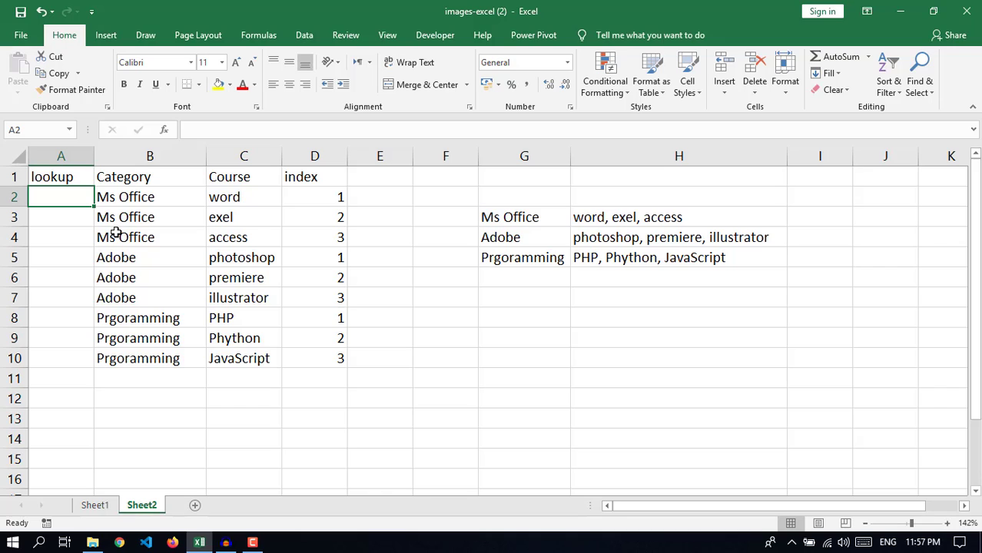
Enter =B2&D2 in A2, autofit column A and fill it down to A10.
type("=")
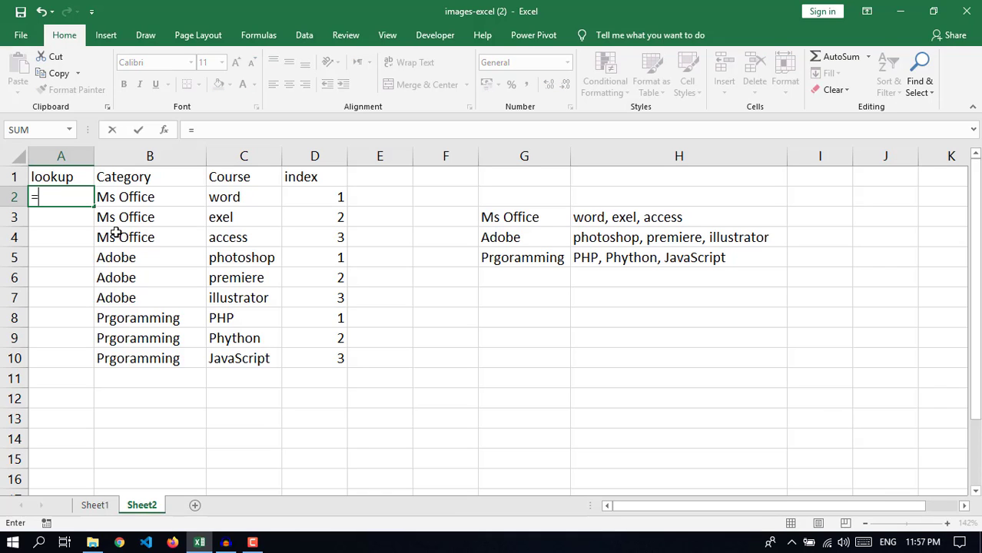
left_click(127, 197)
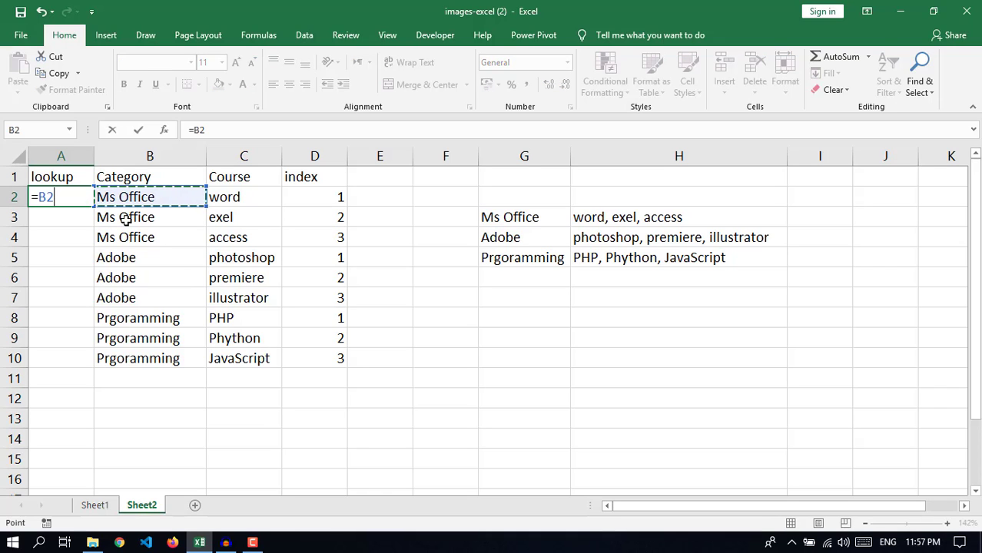
type("&")
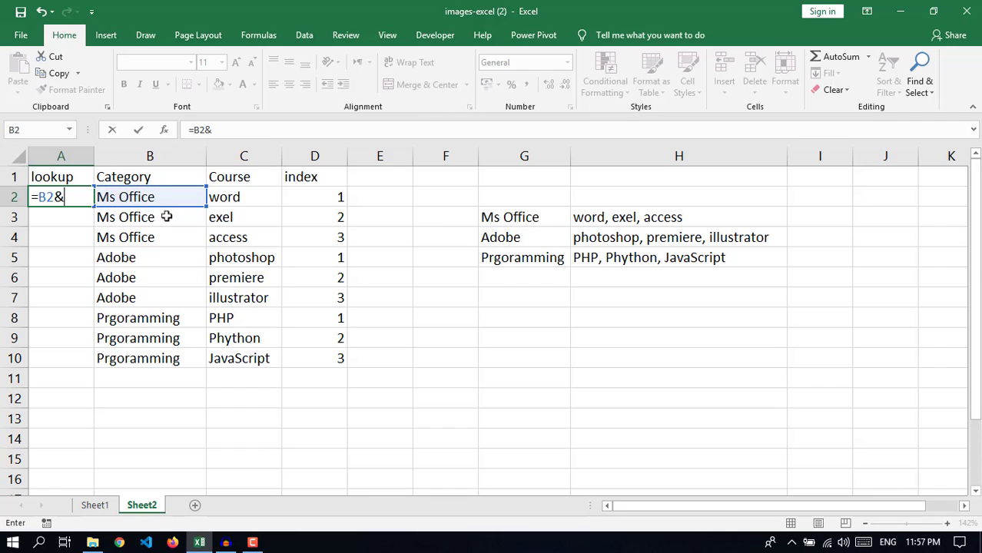
left_click(308, 199)
key("Return")
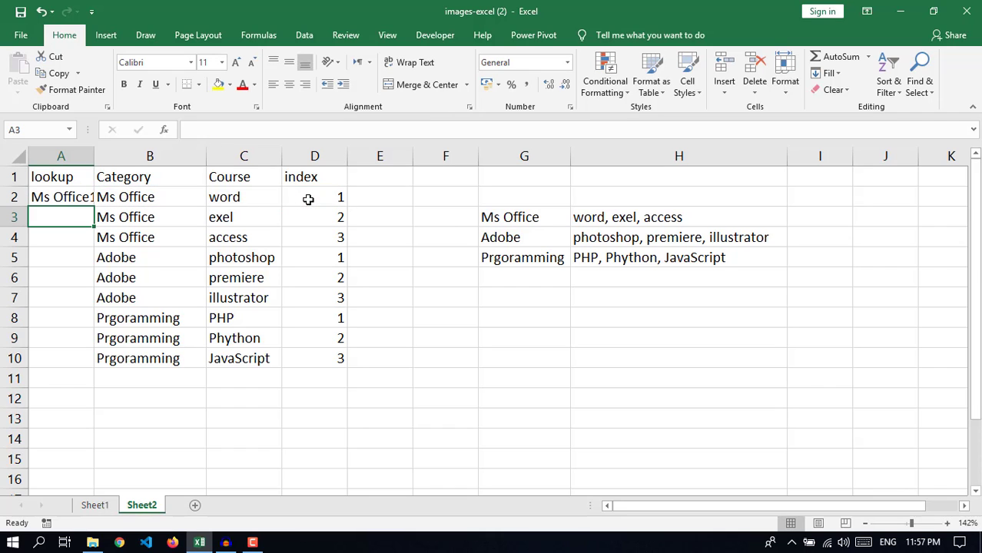
double_click(94, 156)
left_click(84, 197)
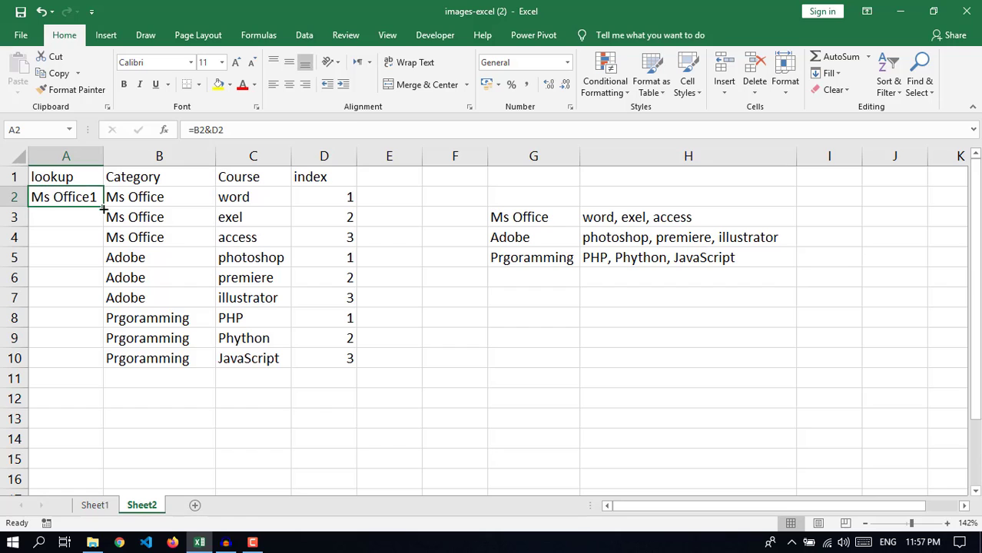
left_click_drag(103, 207, 101, 362)
left_click(602, 354)
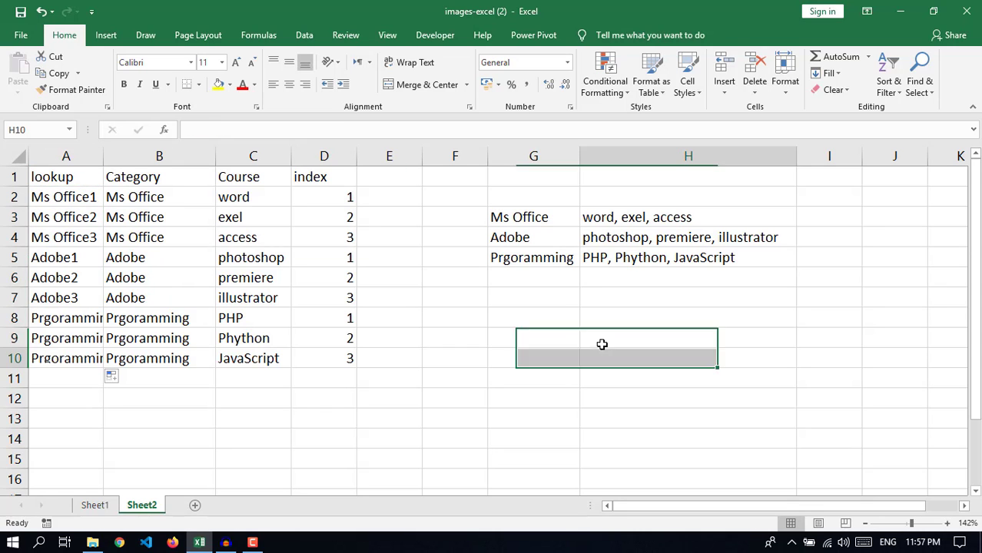
Delete the old summary columns G and H.
left_click(644, 278)
left_click_drag(540, 156, 671, 155)
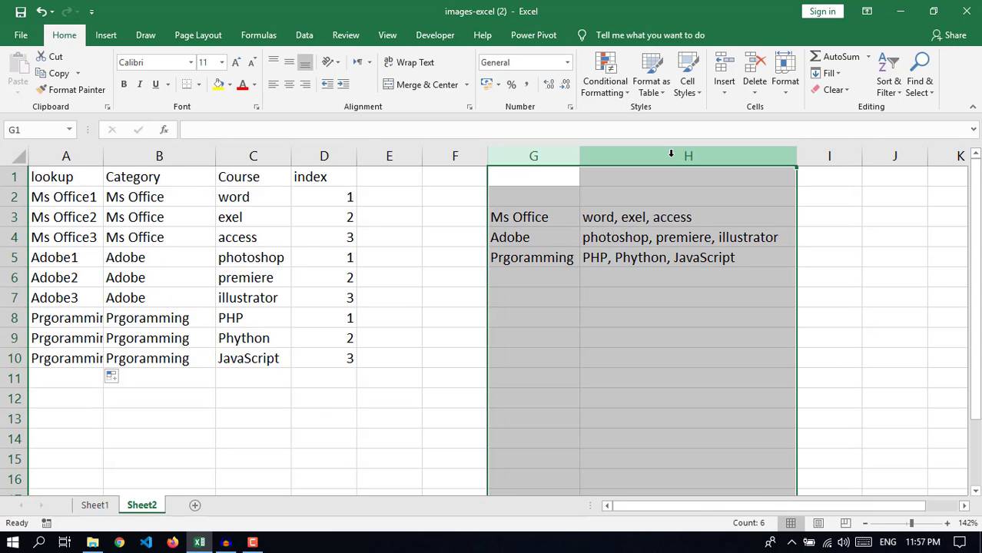
key("ctrl+minus")
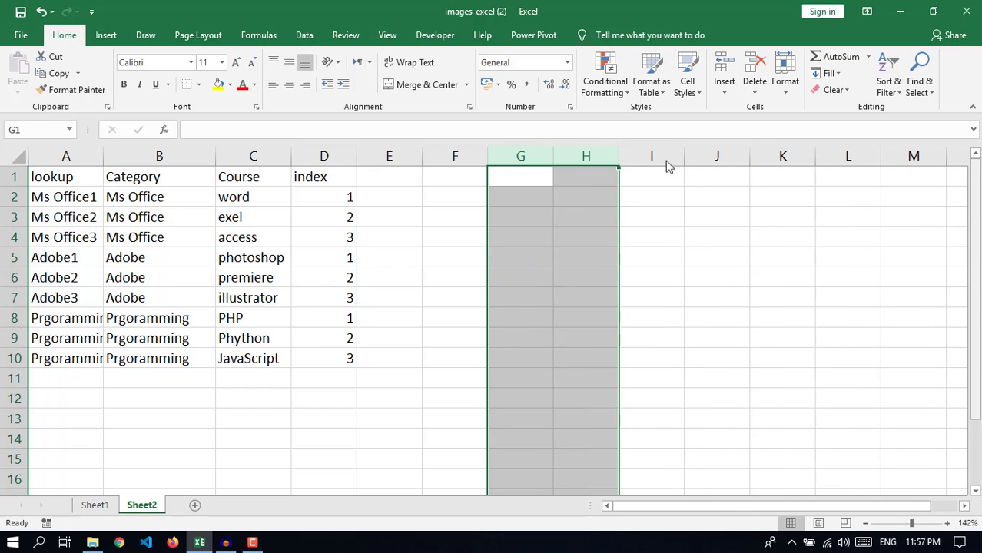
left_click(526, 273)
Copy the Category values B2:B10 into G2:G10.
left_click_drag(248, 197, 221, 356)
left_click(185, 413)
left_click_drag(145, 198, 145, 354)
key("ctrl+c")
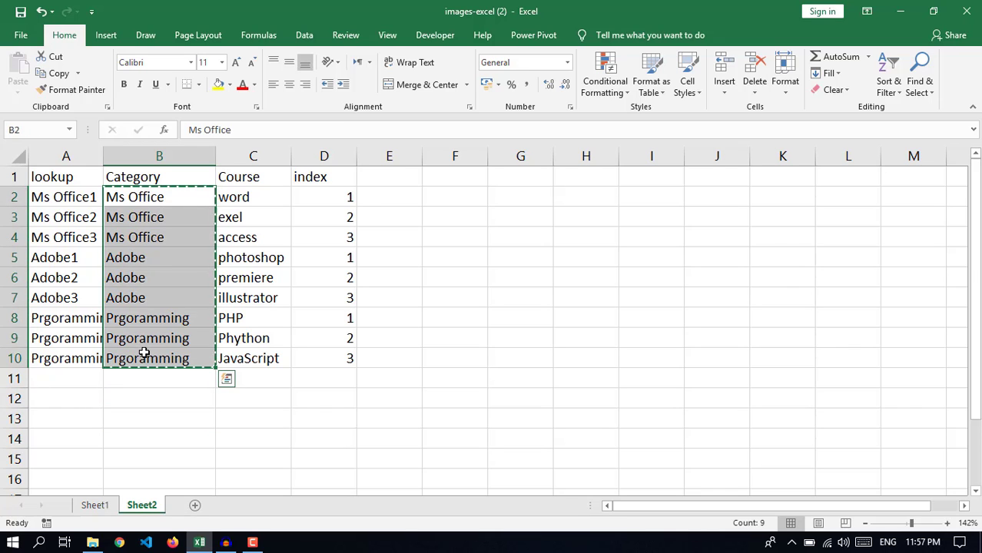
left_click(534, 197)
key("ctrl+v")
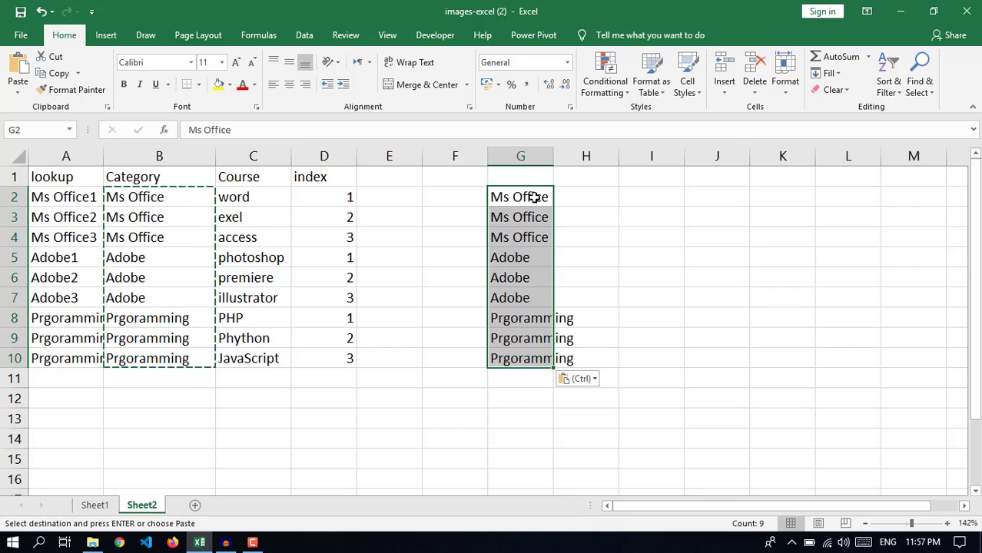
left_click(518, 395)
left_click_drag(534, 194, 520, 361)
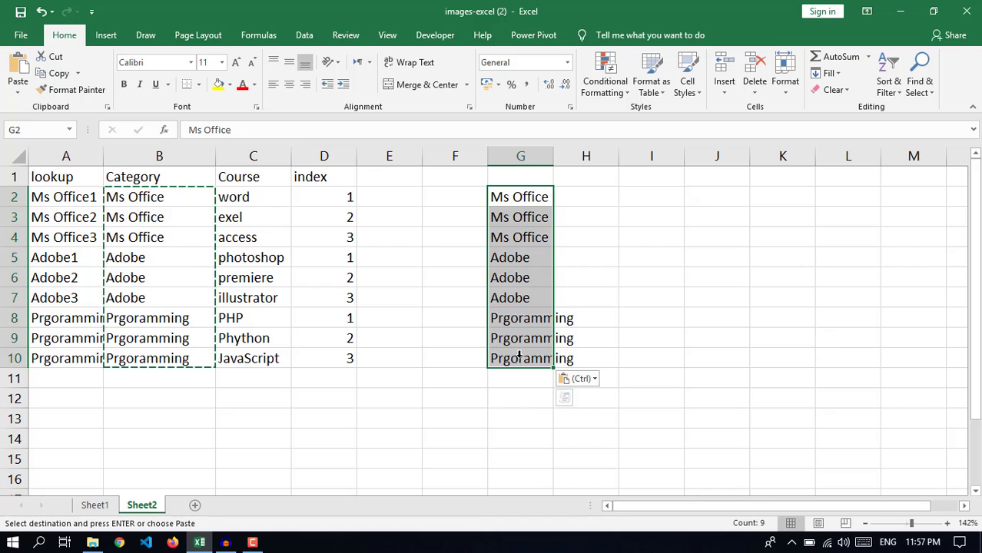
left_click(304, 35)
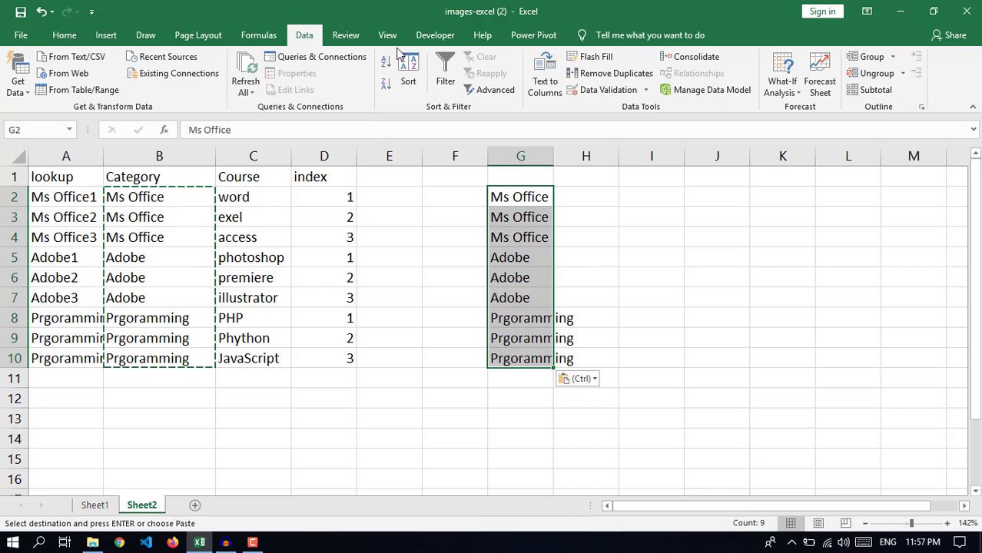
Remove duplicates from G2:G10, leaving Ms Office, Adobe and Prgoramming.
left_click(611, 73)
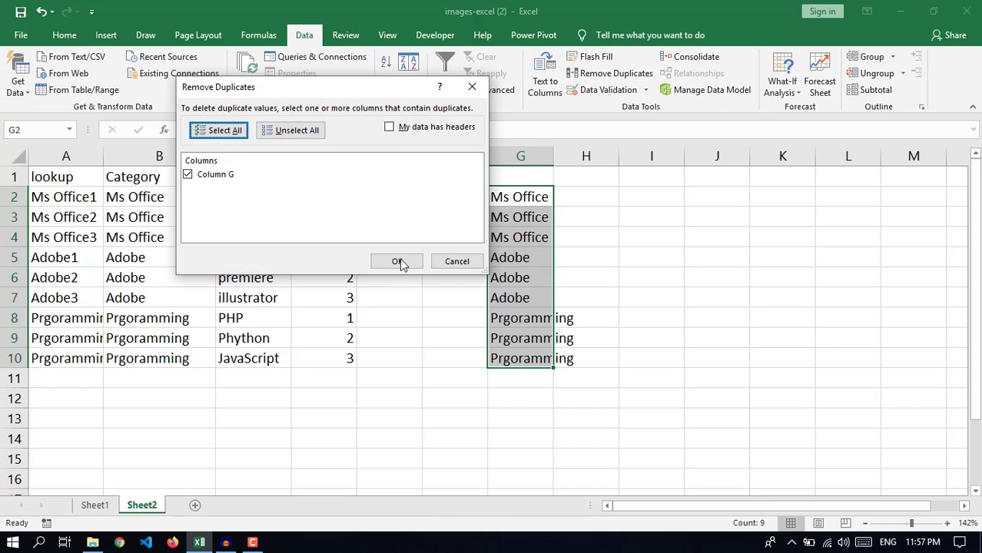
left_click(398, 262)
left_click(499, 315)
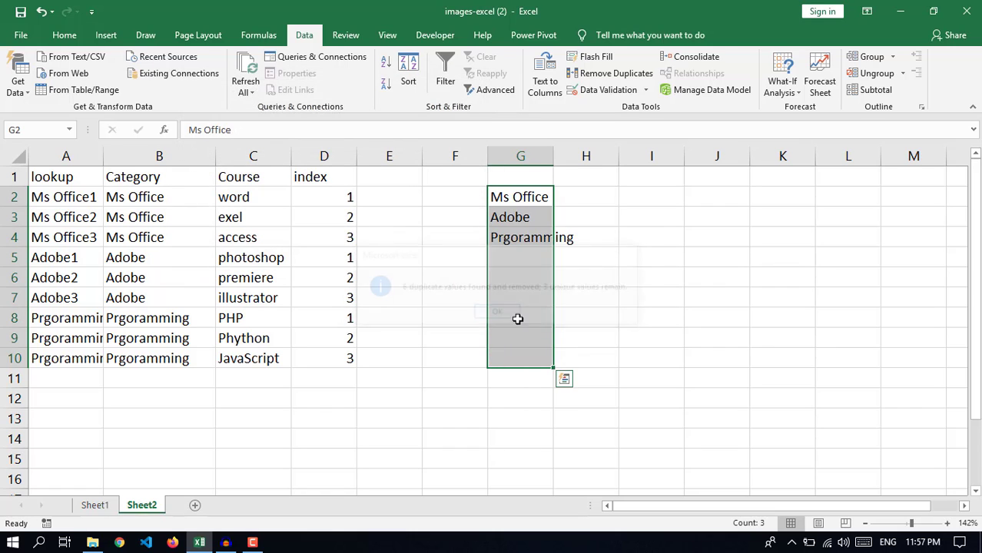
left_click_drag(586, 260, 588, 338)
left_click(588, 339)
left_click_drag(350, 197, 347, 359)
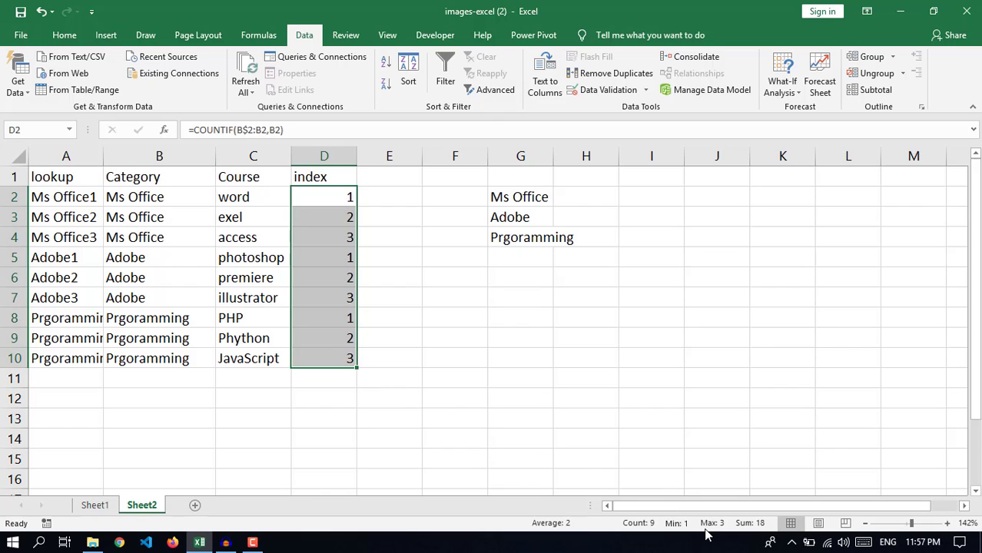
Type 1, 2 and 3 into H1, I1 and J1, then autofit column G.
left_click_drag(599, 257, 647, 217)
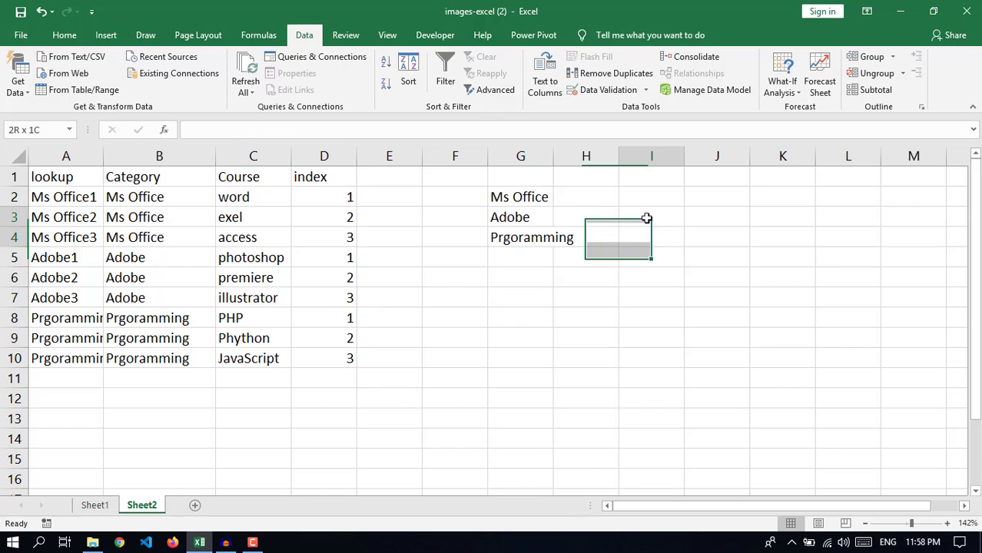
left_click(600, 175)
type("1")
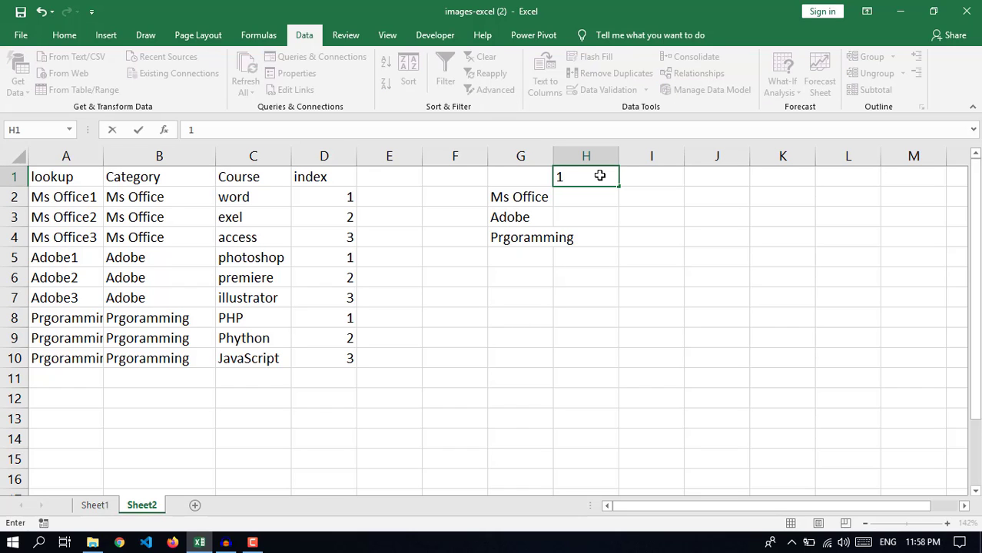
key("Tab")
type("2")
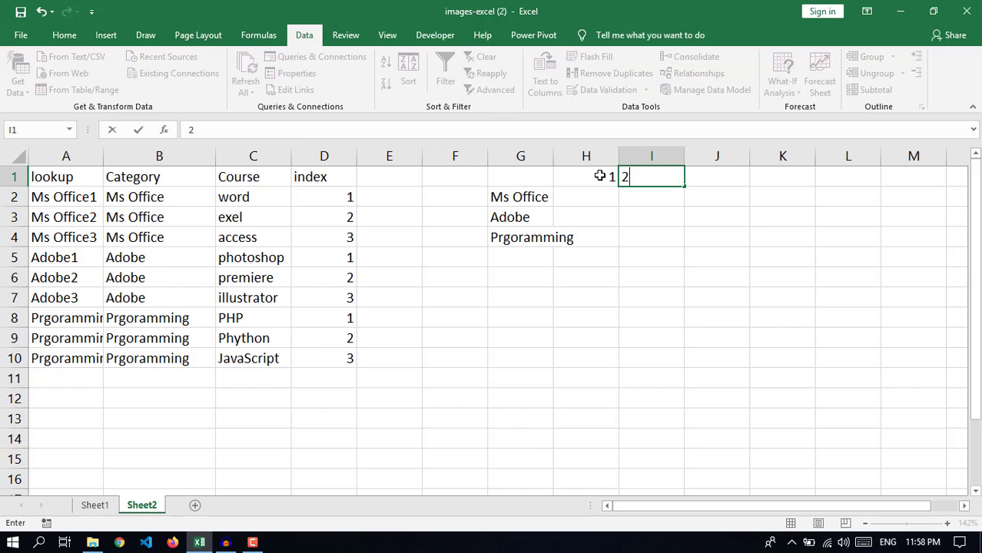
key("Tab")
type("3")
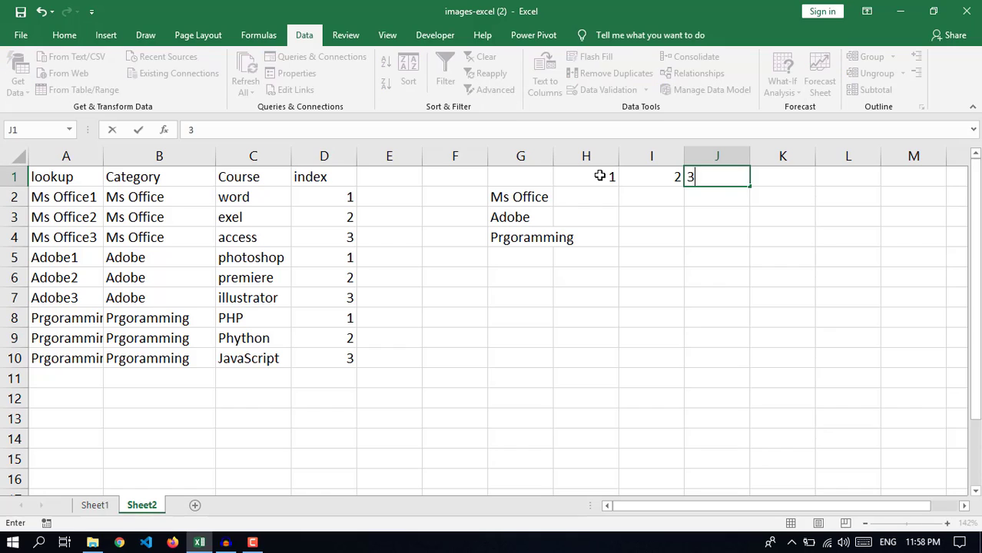
key("Tab")
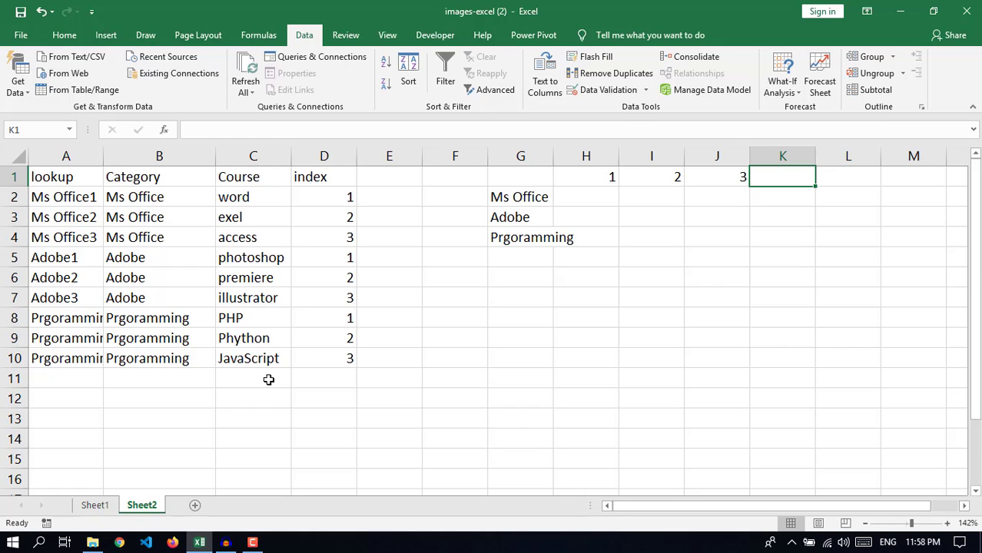
left_click(697, 279)
double_click(553, 156)
Mark the H2:J4 result grid and select H2 for the lookup formula.
left_click_drag(592, 303, 596, 281)
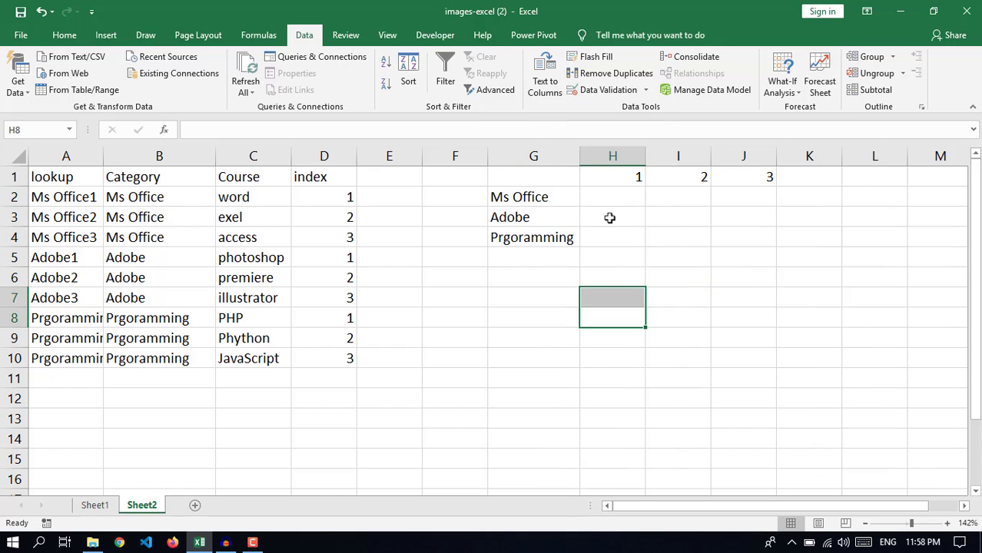
left_click(612, 197)
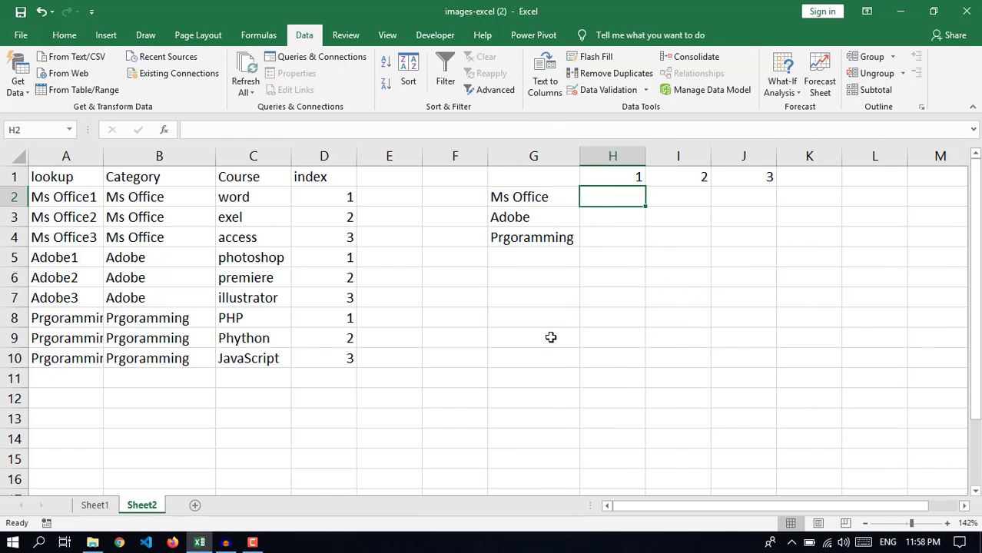
left_click(704, 234)
left_click_drag(616, 199, 750, 242)
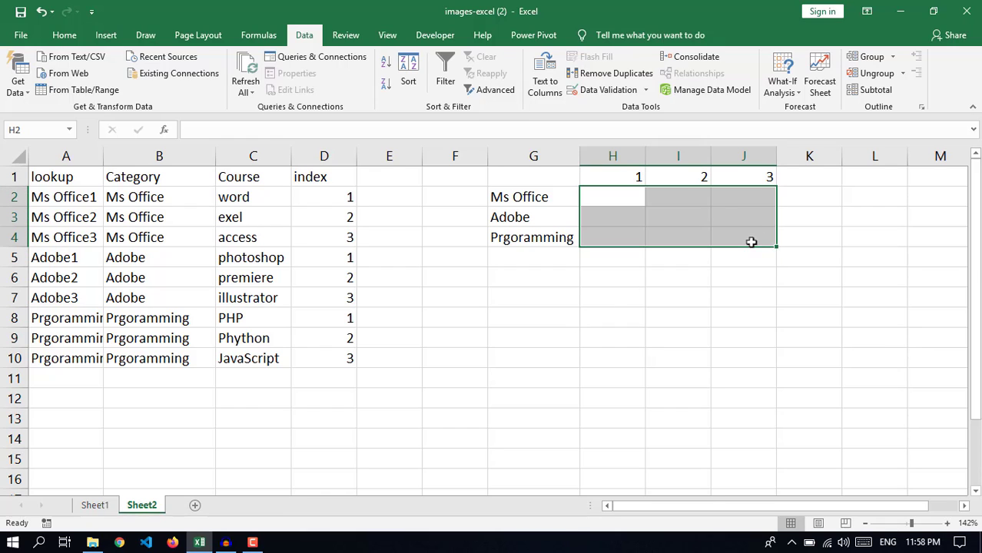
left_click(612, 295)
left_click(621, 199)
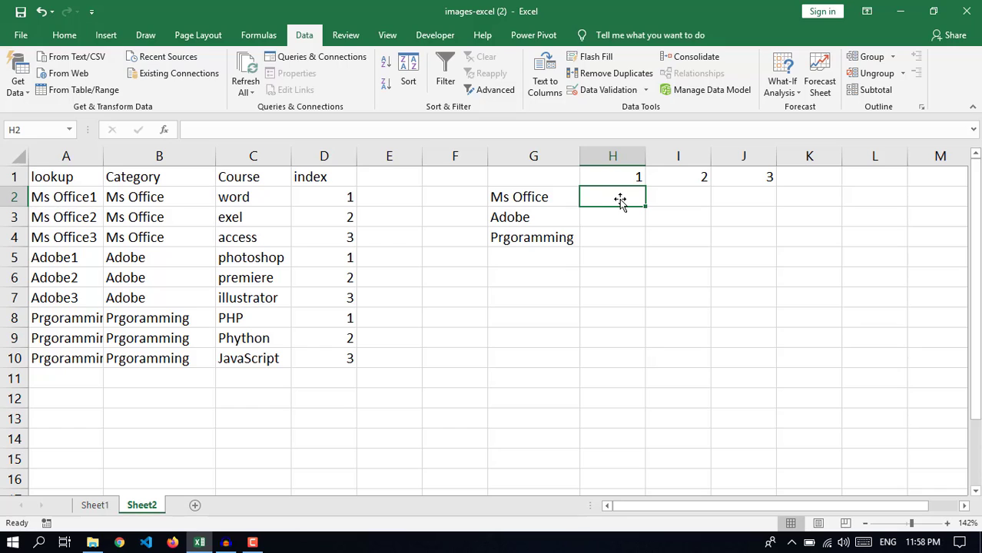
Start =VLOOKUP(G2&H1,A2:D10 in H2 using the source table range.
type("=vl")
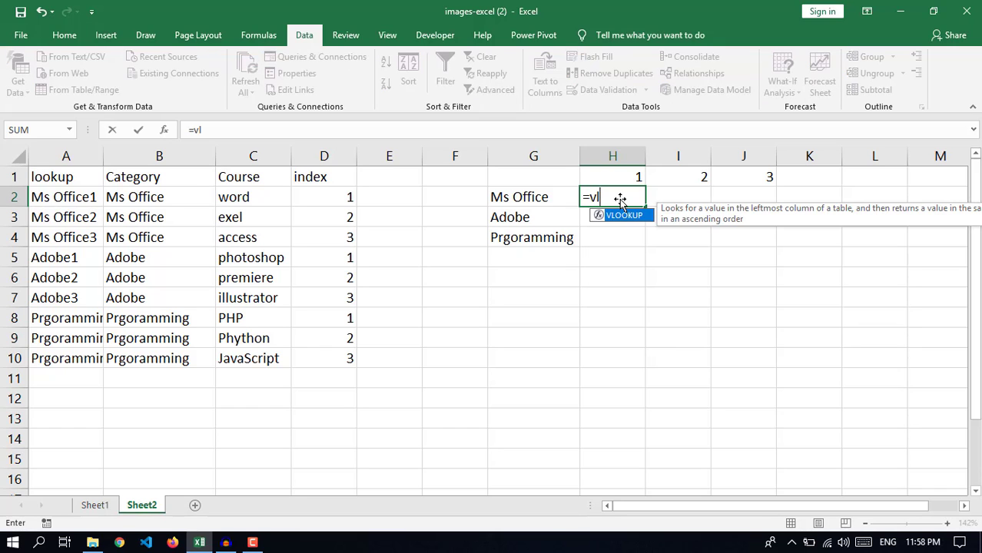
double_click(624, 215)
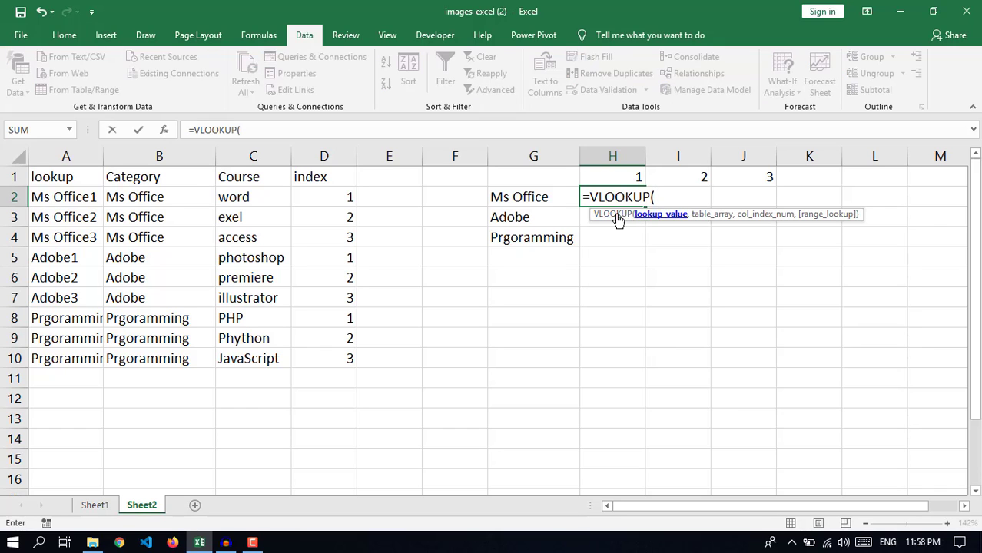
left_click(518, 198)
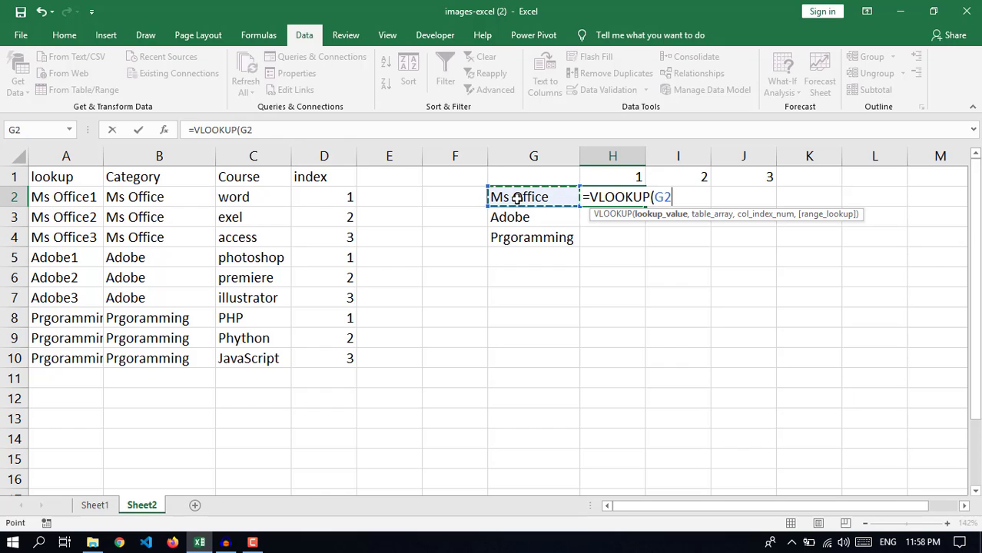
type("&")
left_click(615, 176)
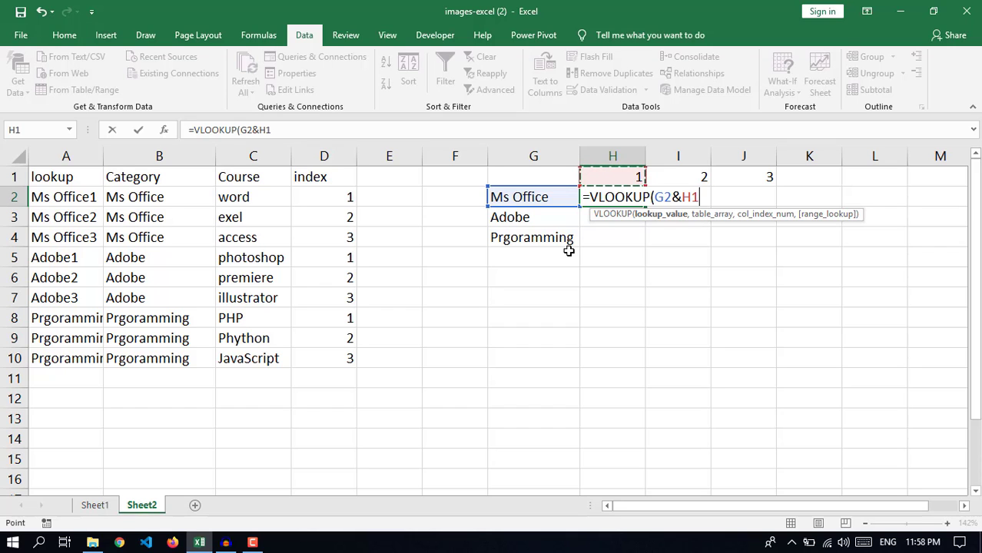
type(",")
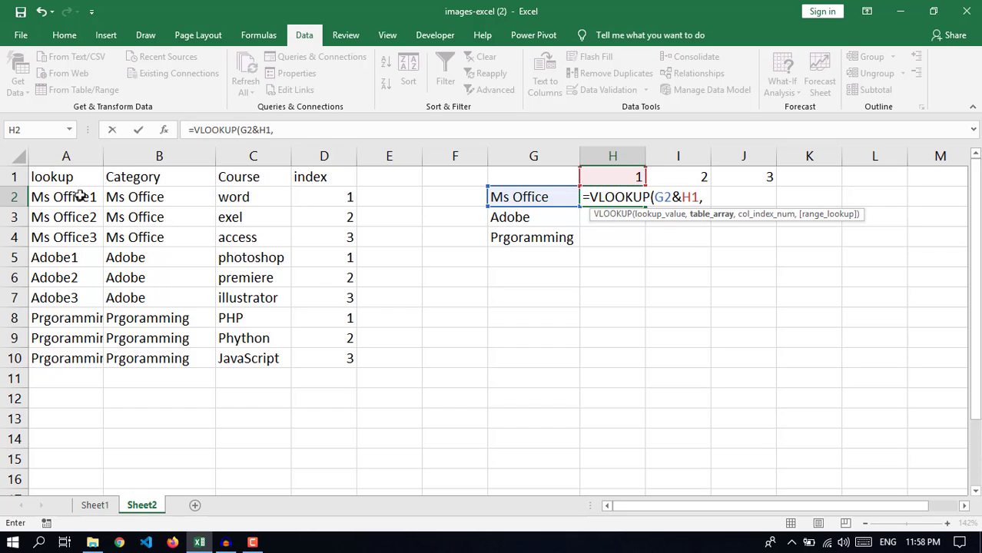
left_click_drag(55, 193, 318, 359)
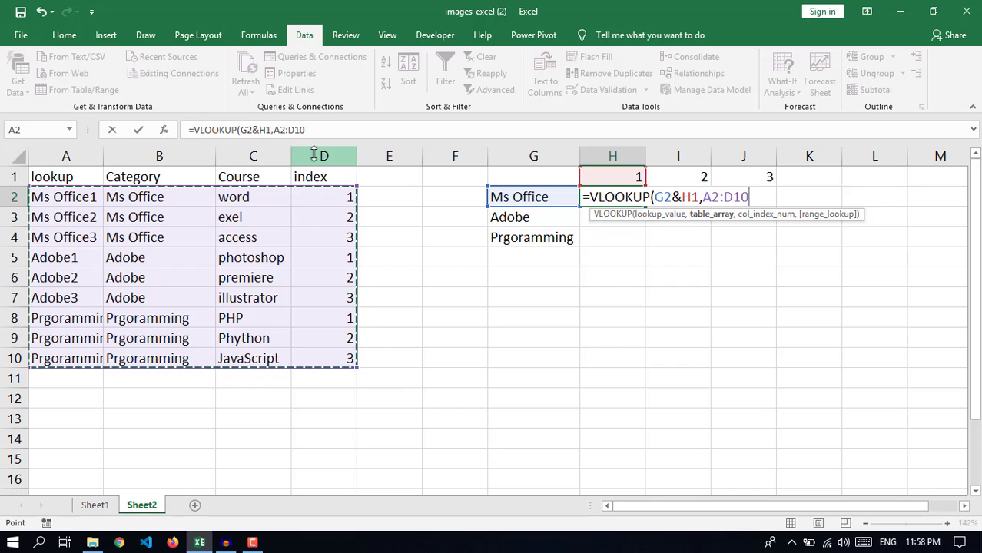
left_click_drag(304, 130, 274, 130)
Lock the range and finish the formula as =VLOOKUP(G2&H1,$A$2:$D$10, 3, FALSE).
key("F4")
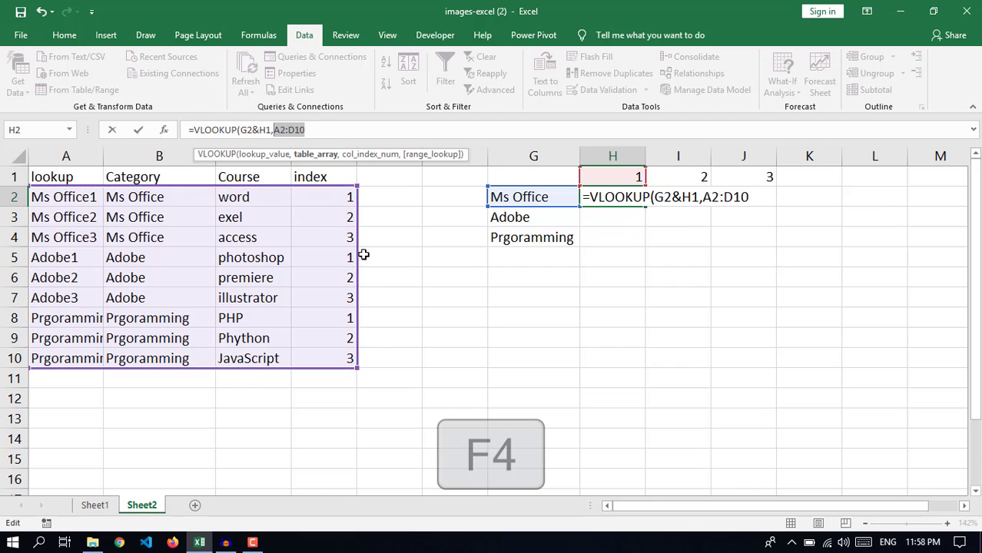
left_click(346, 130)
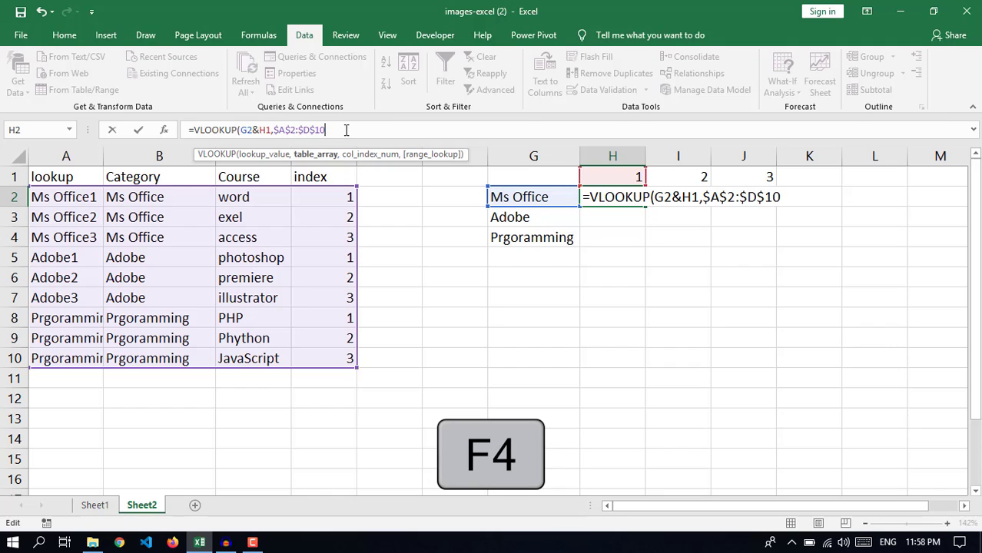
type(",")
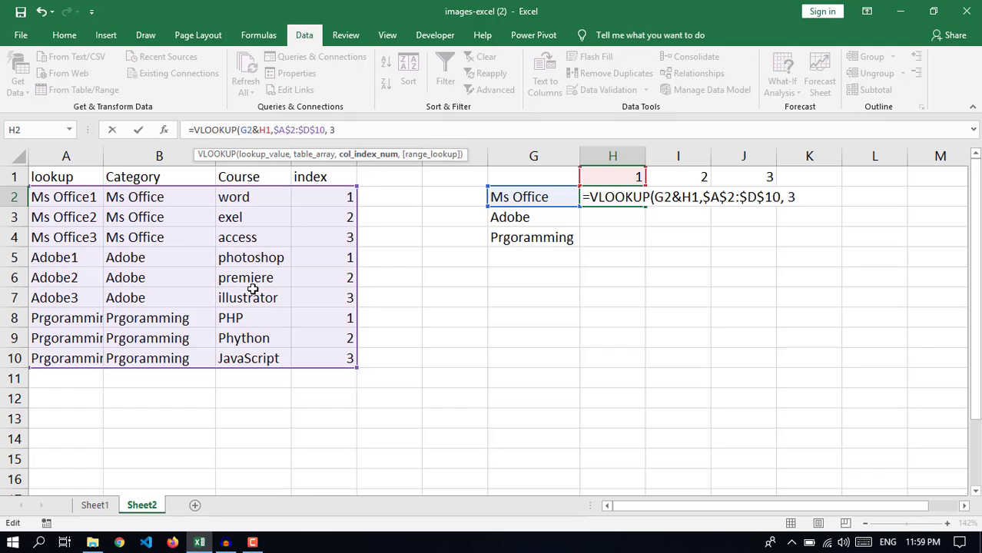
type("3, ")
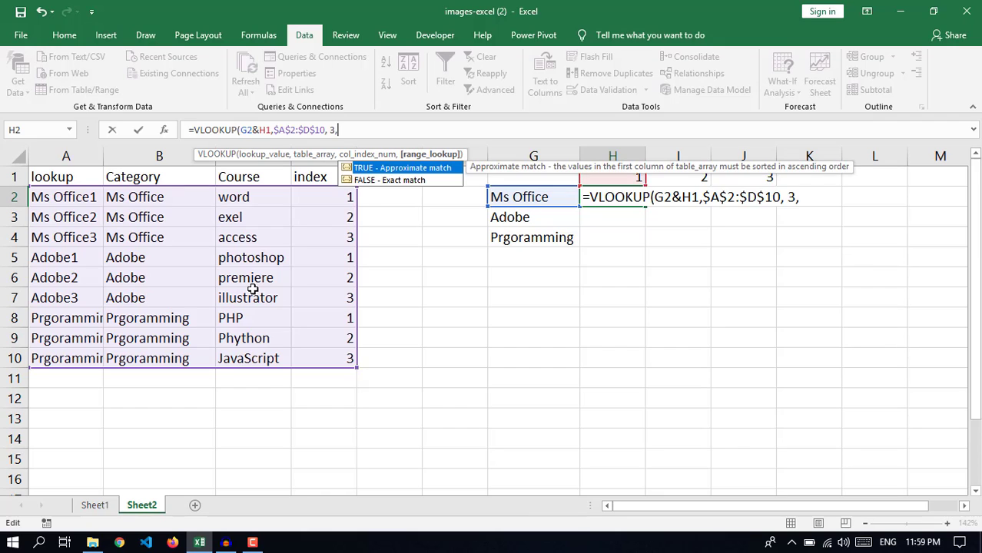
type("fa")
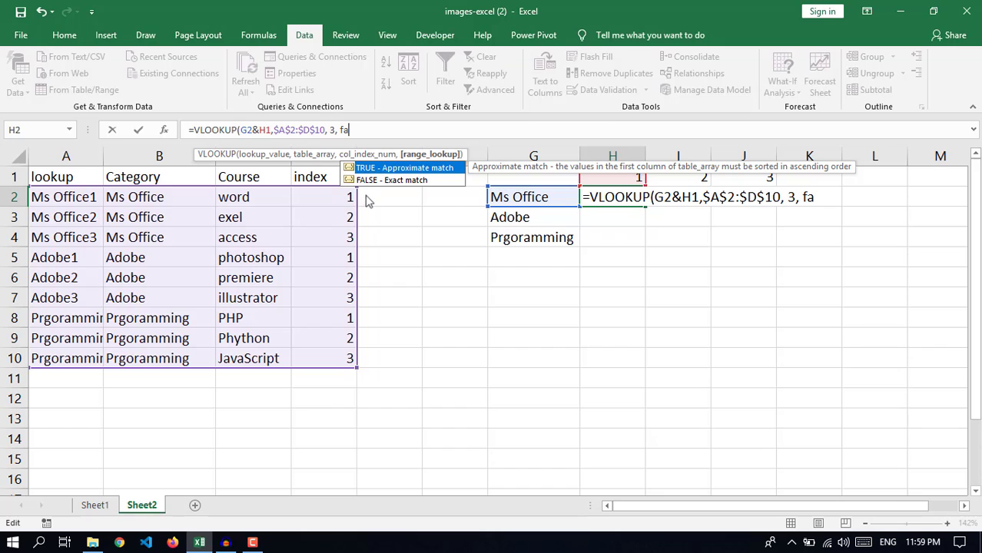
double_click(374, 181)
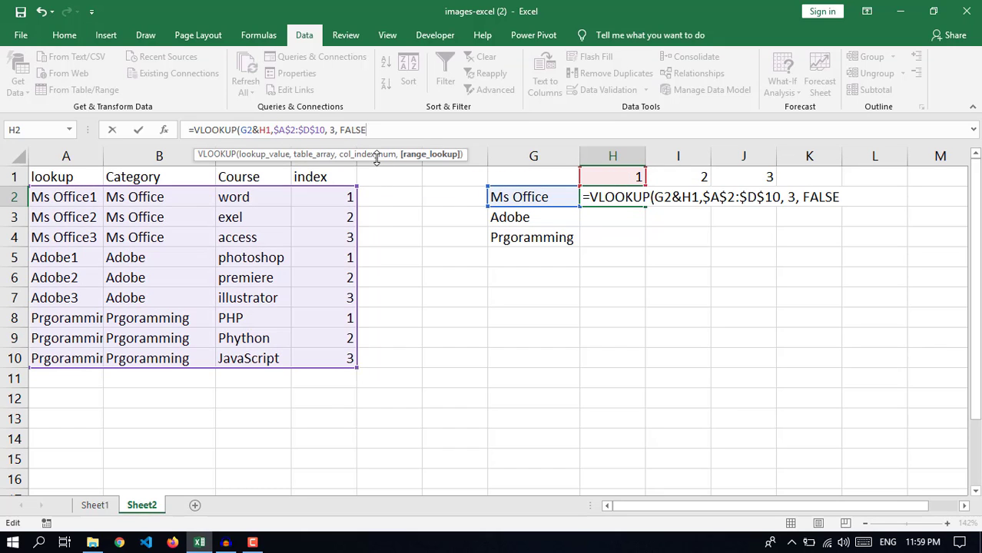
type(")")
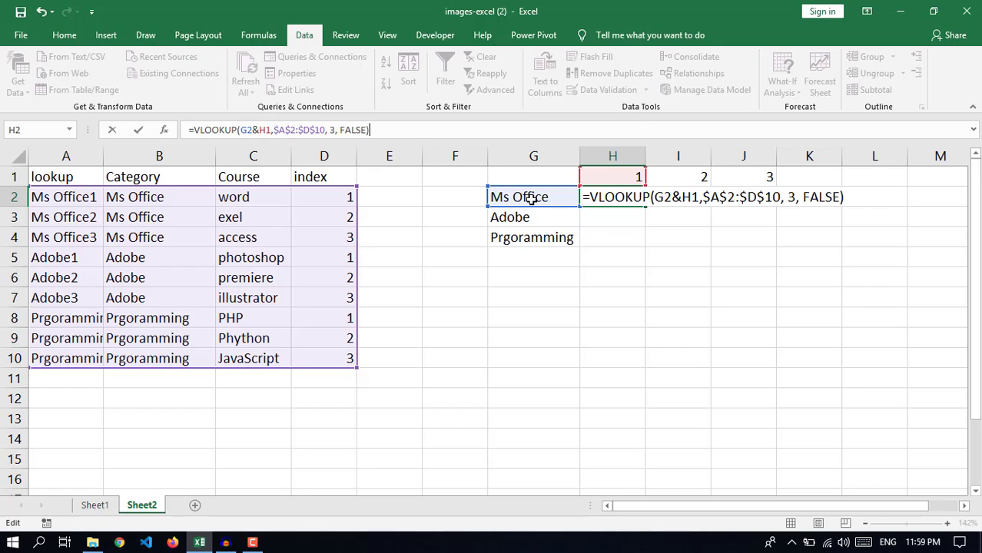
Change the lookup key in H2's formula to $G$2&H$1.
double_click(244, 131)
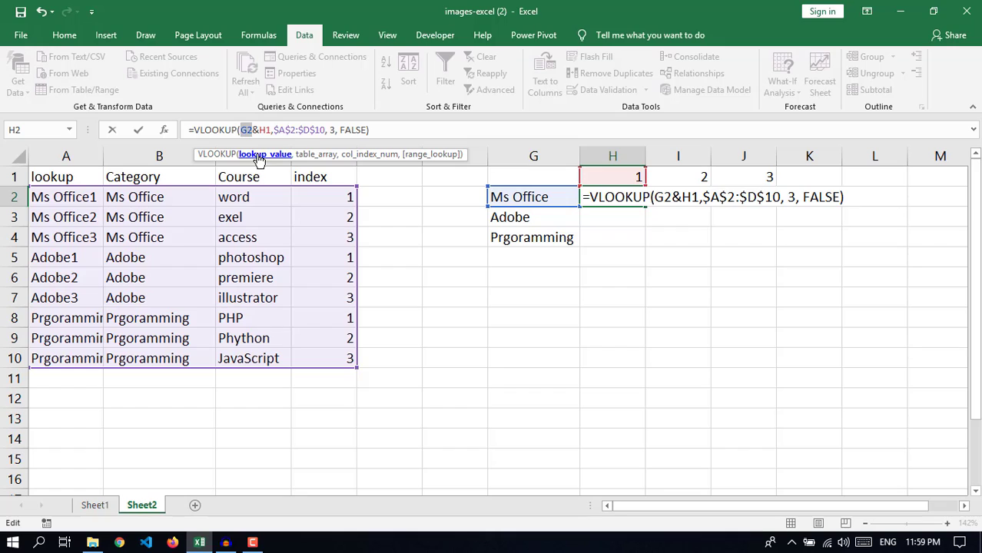
key("F4")
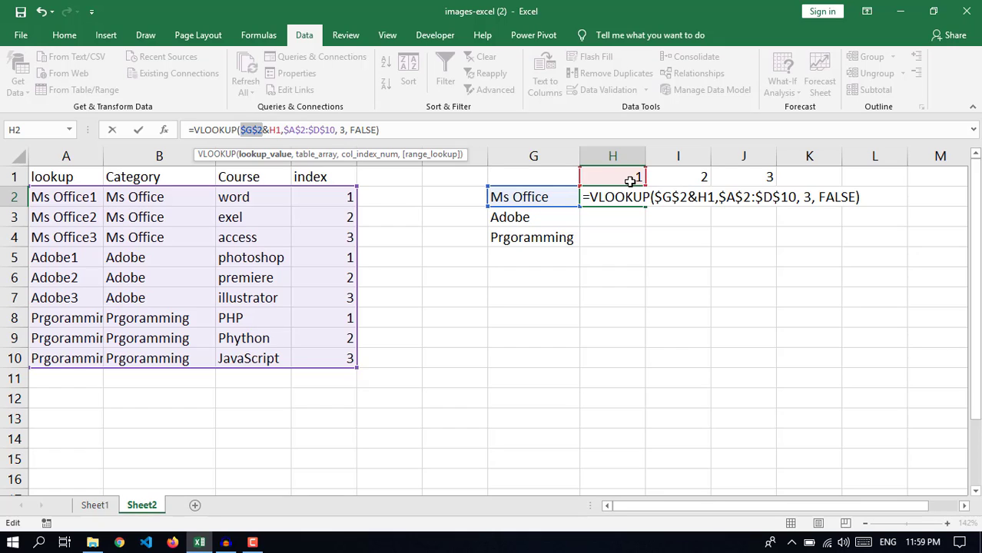
left_click(279, 131)
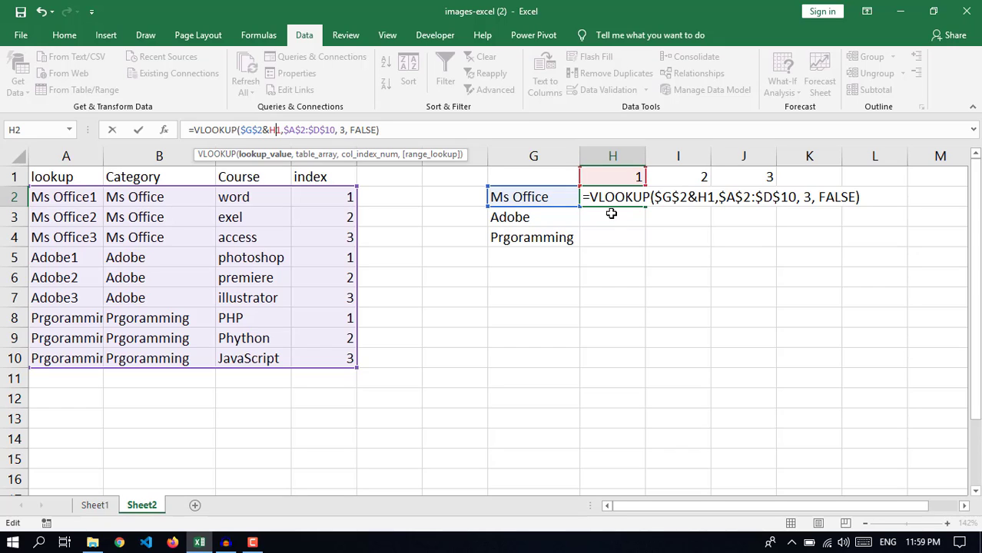
type("$")
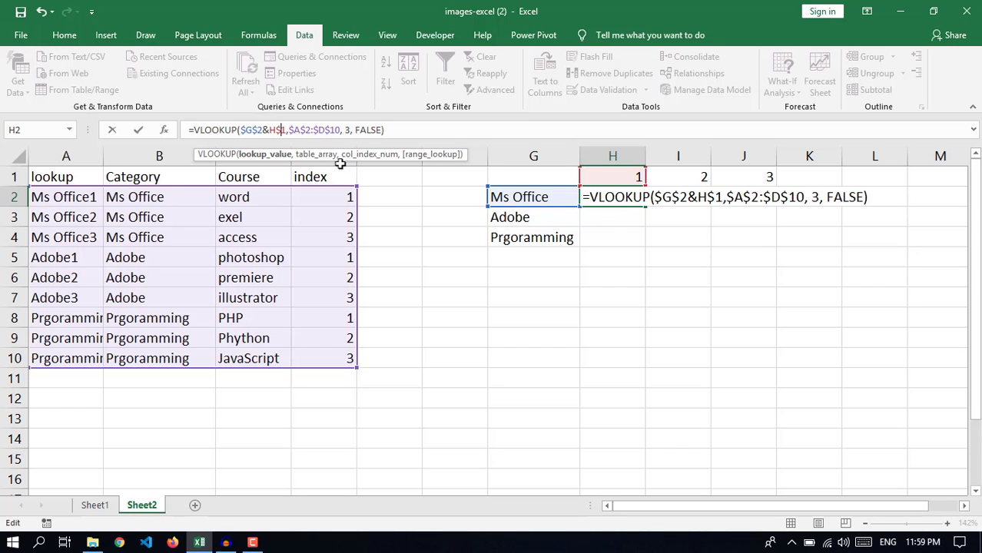
Commit H2's lookup, fill it across to J2 and down into H3.
left_click(139, 132)
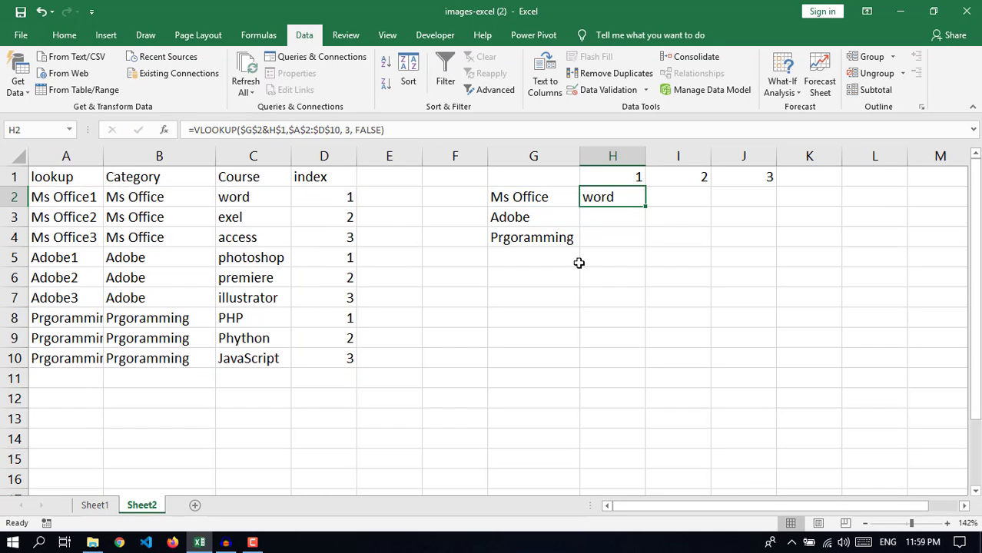
left_click_drag(605, 273, 610, 248)
left_click(617, 197)
left_click_drag(646, 206, 797, 220)
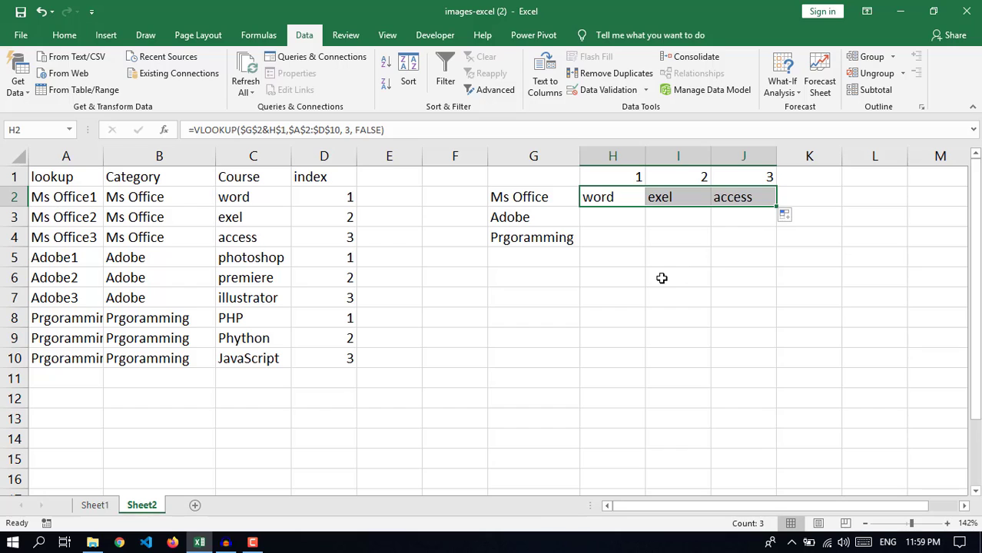
left_click(664, 277)
left_click(612, 198)
left_click_drag(647, 206, 640, 234)
left_click(619, 276)
Point H3's lookup at Adobe in G3, fill across to J3 and down into H4.
left_click(613, 218)
left_click(444, 132)
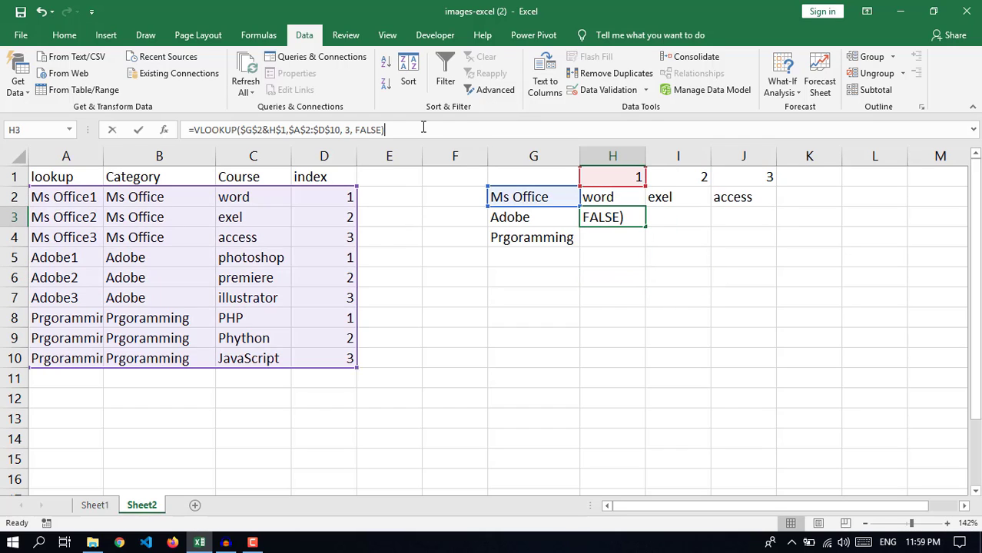
left_click_drag(533, 205, 546, 217)
left_click(623, 269)
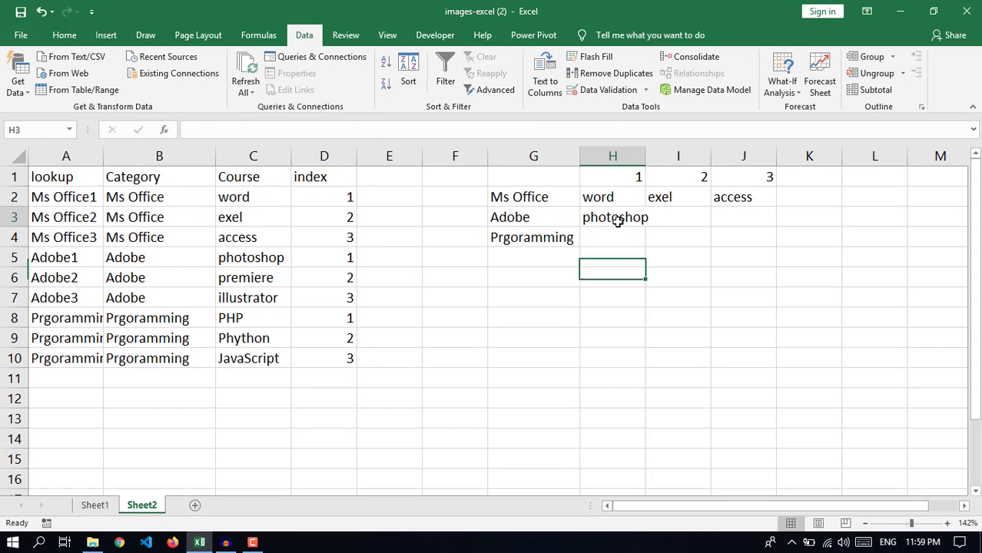
left_click(643, 223)
left_click_drag(647, 228, 761, 229)
left_click(642, 257)
left_click(615, 219)
left_click_drag(646, 227, 643, 254)
left_click(637, 278)
Point H4's lookup at Prgoramming in G4 and fill across to J4 for PHP, Phython, JavaScript.
left_click(626, 237)
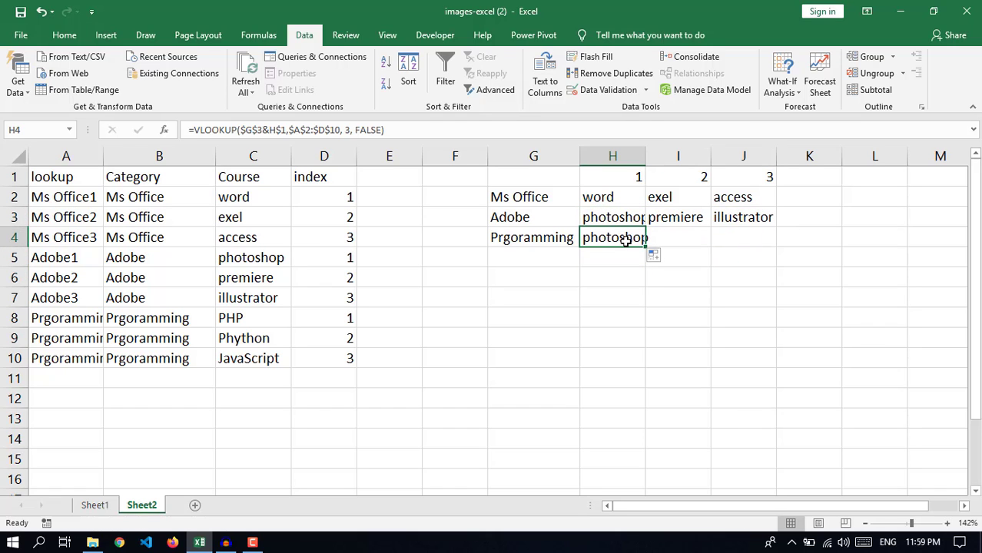
left_click(550, 131)
left_click_drag(564, 227, 588, 240)
key("Return")
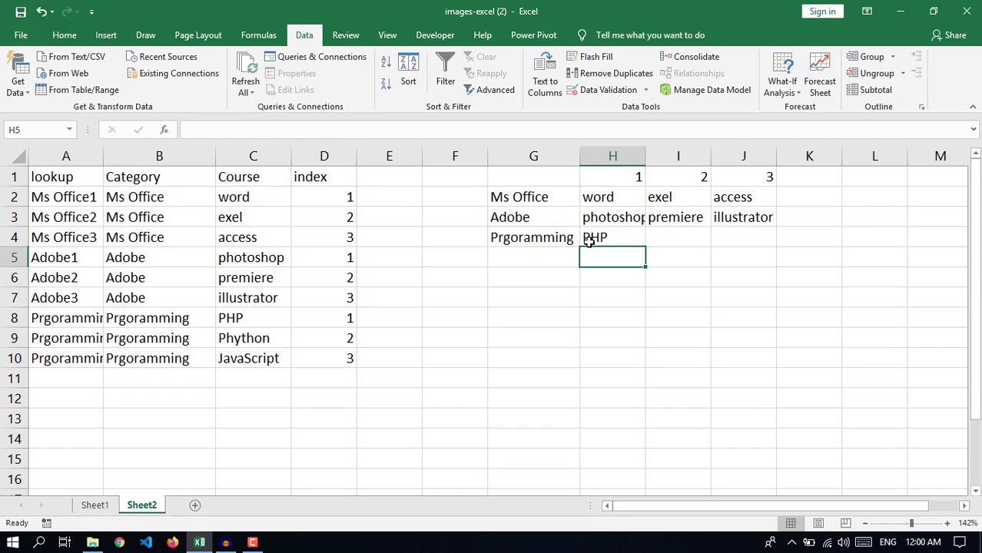
left_click(618, 238)
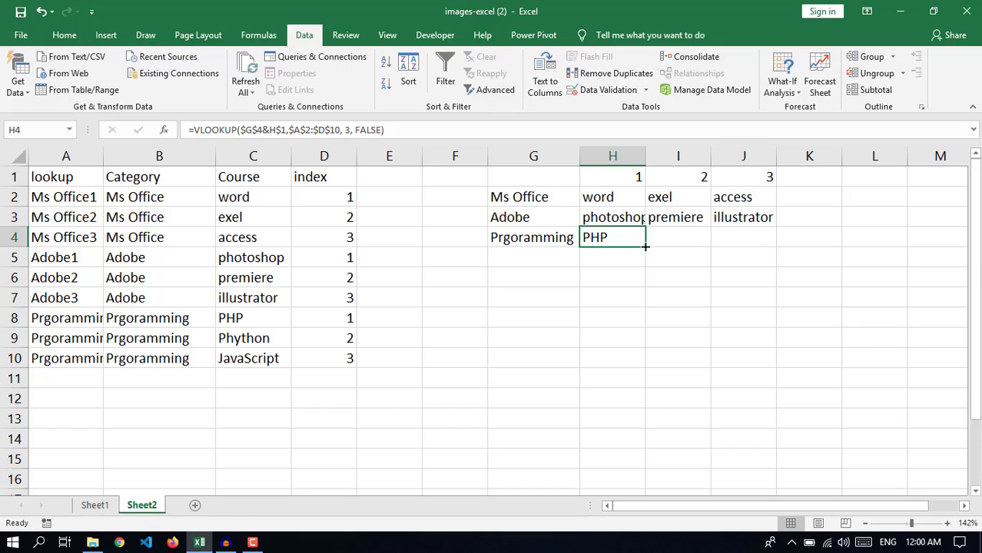
left_click_drag(646, 246, 772, 245)
left_click_drag(741, 292, 723, 273)
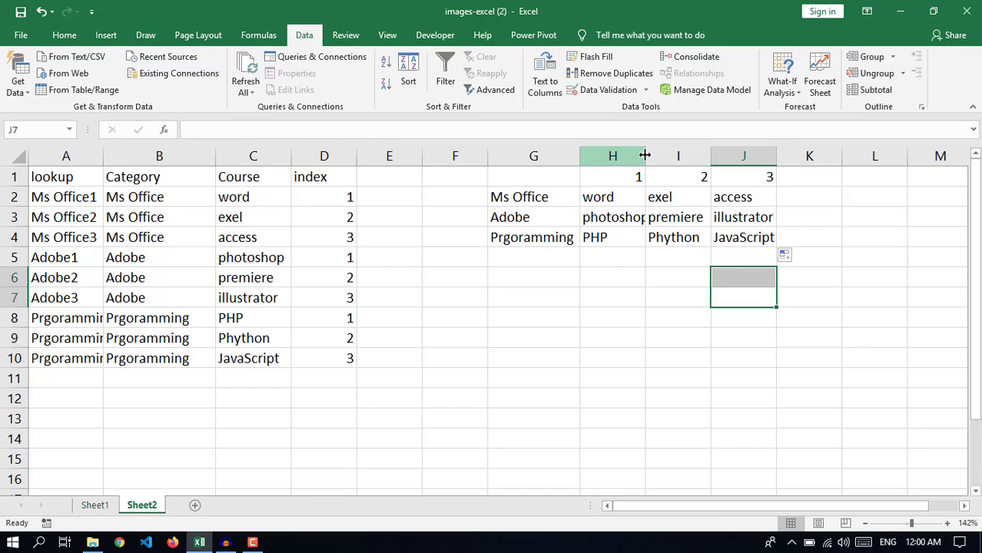
Widen column H so photoshop fits, then select the three Ms Office courses in row 2.
left_click_drag(646, 156, 656, 156)
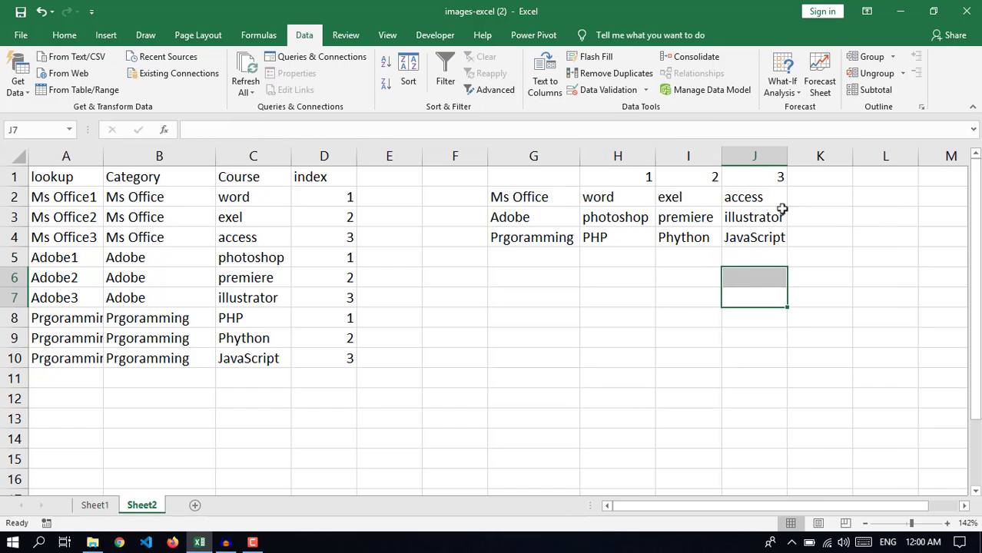
left_click(838, 258)
left_click(688, 342)
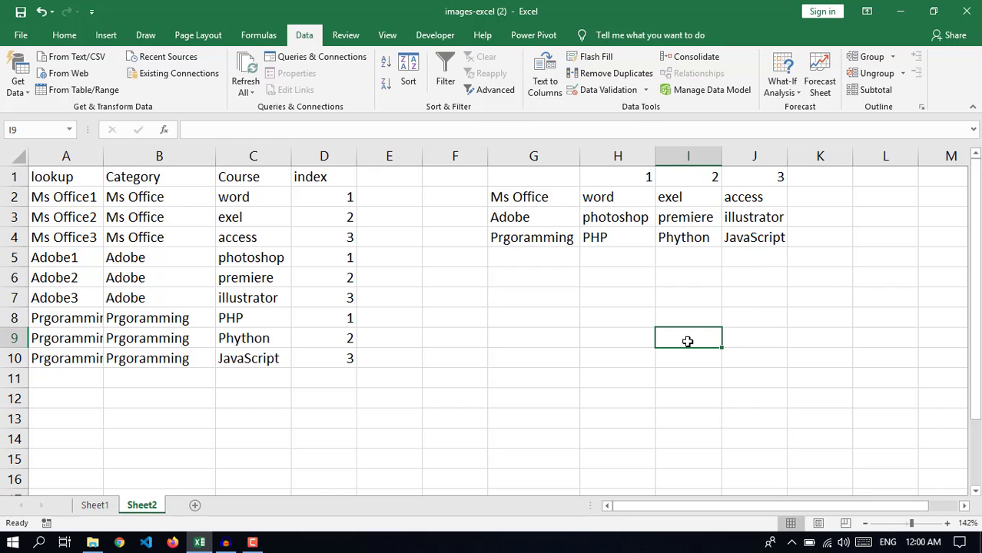
left_click_drag(636, 197, 781, 197)
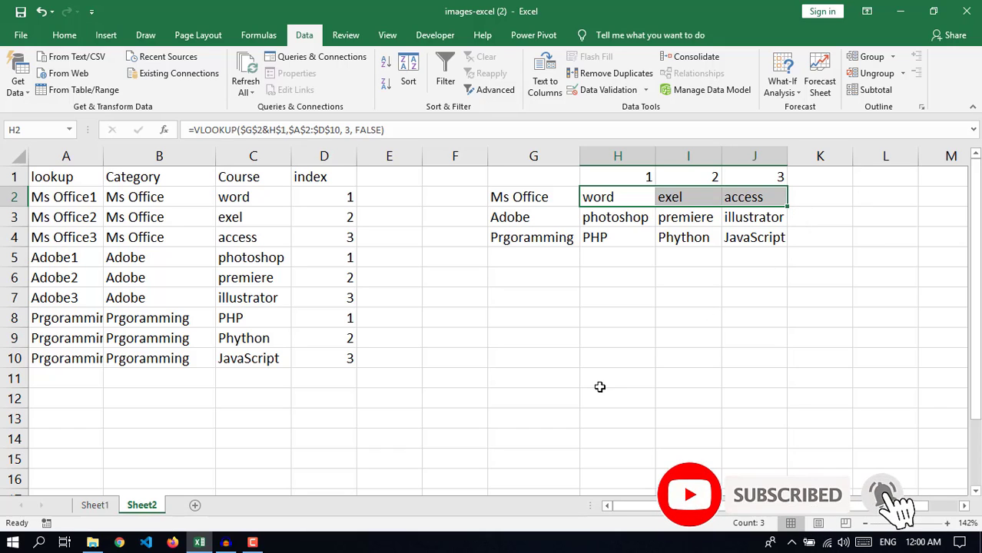
Copy the category names in G2:G4 and paste them into G7:G9.
left_click(532, 201)
left_click_drag(534, 232, 533, 236)
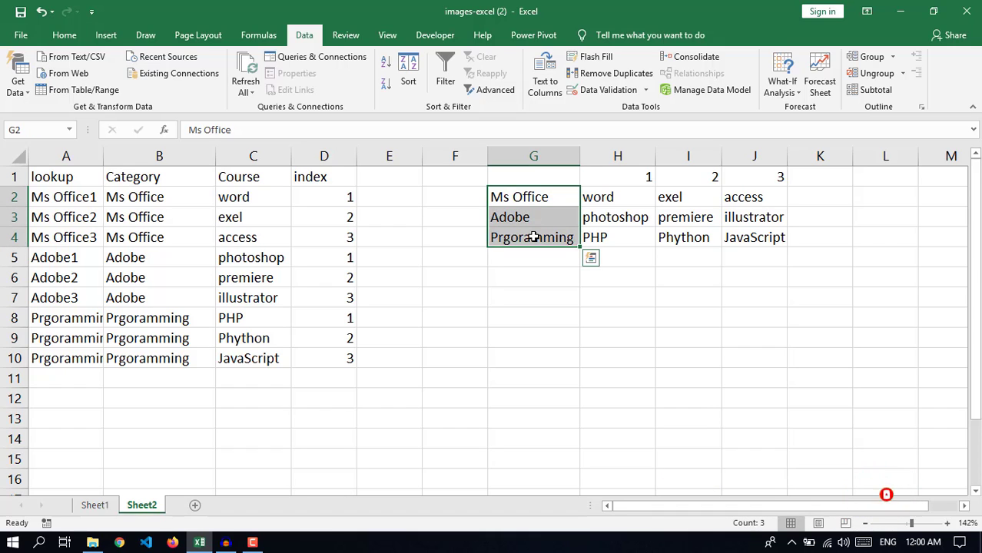
key("ctrl+c")
left_click(511, 298)
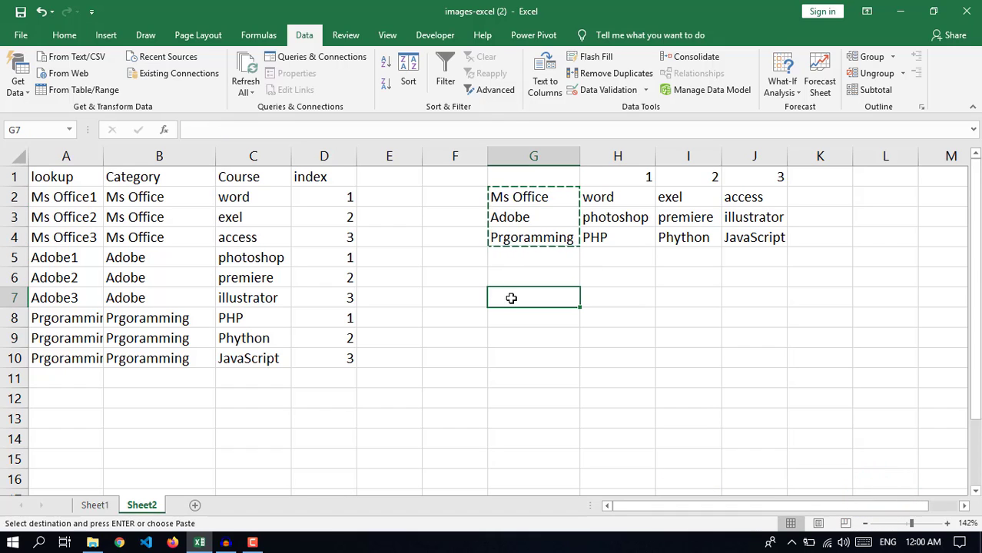
key("ctrl+v")
left_click(594, 294)
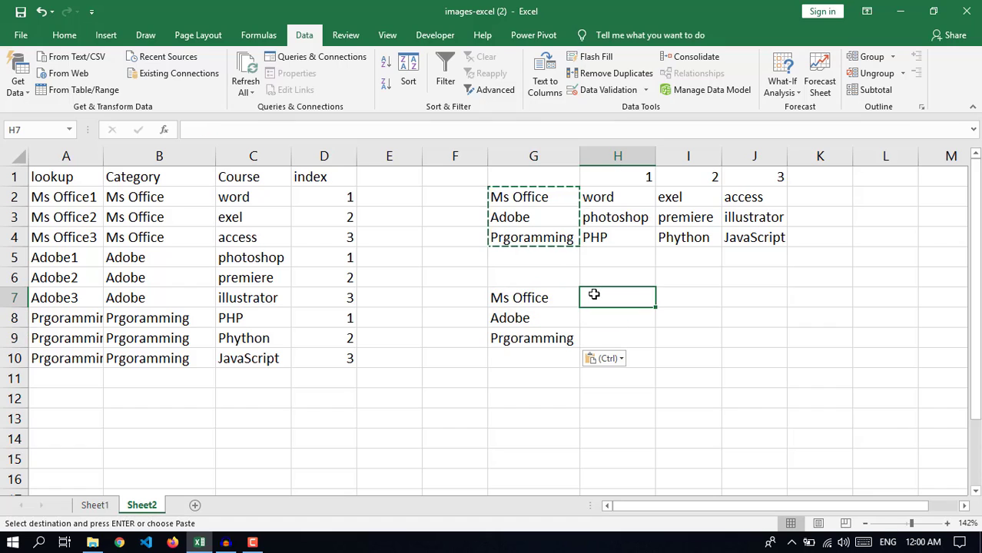
Enter =TEXTJOIN(", ", TRUE, H2:J2) in H7 so it shows word, exel, access.
type("=")
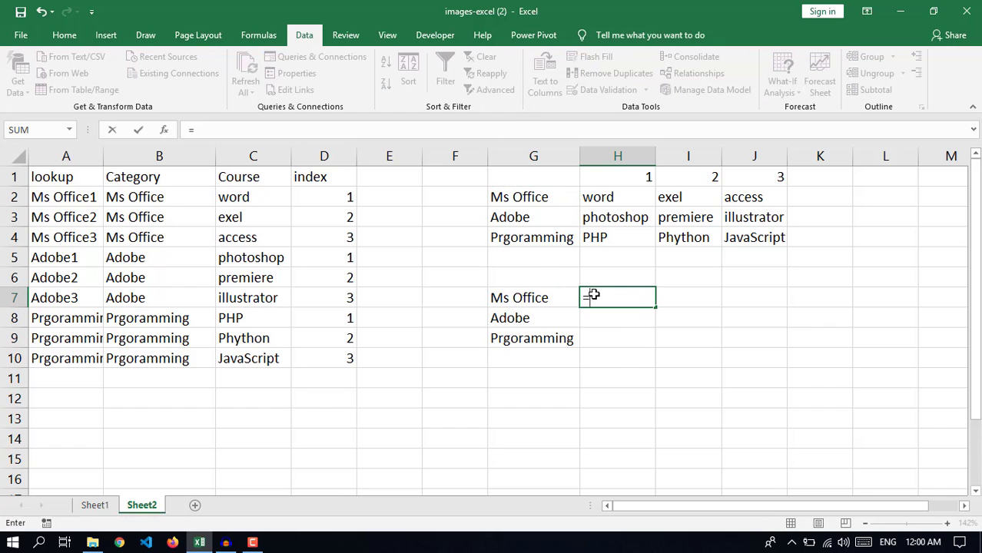
type("textj")
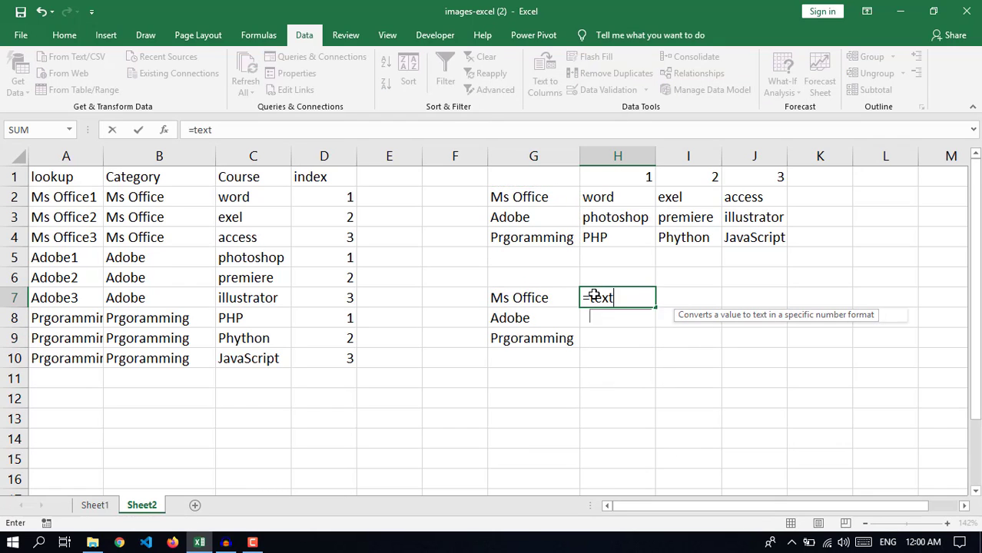
double_click(615, 317)
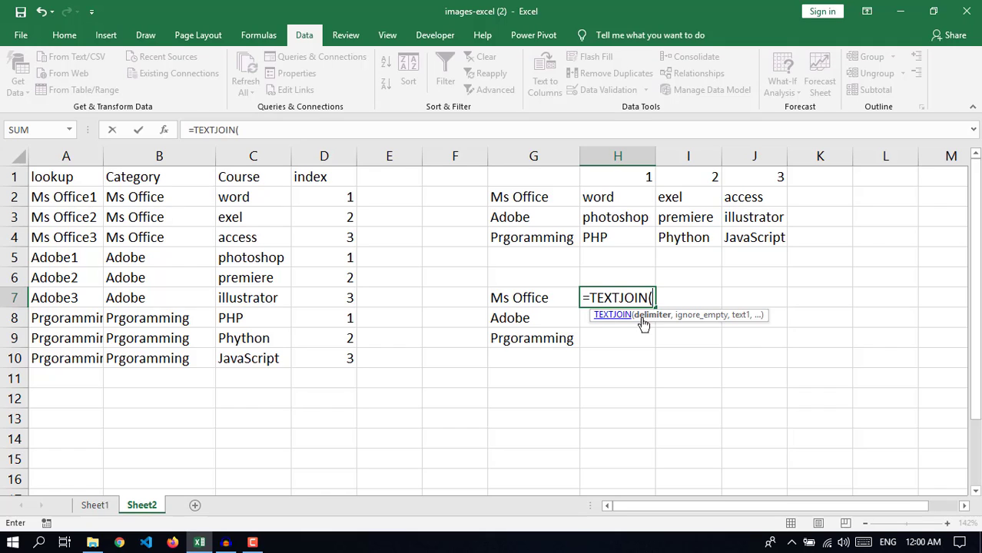
left_click(375, 126)
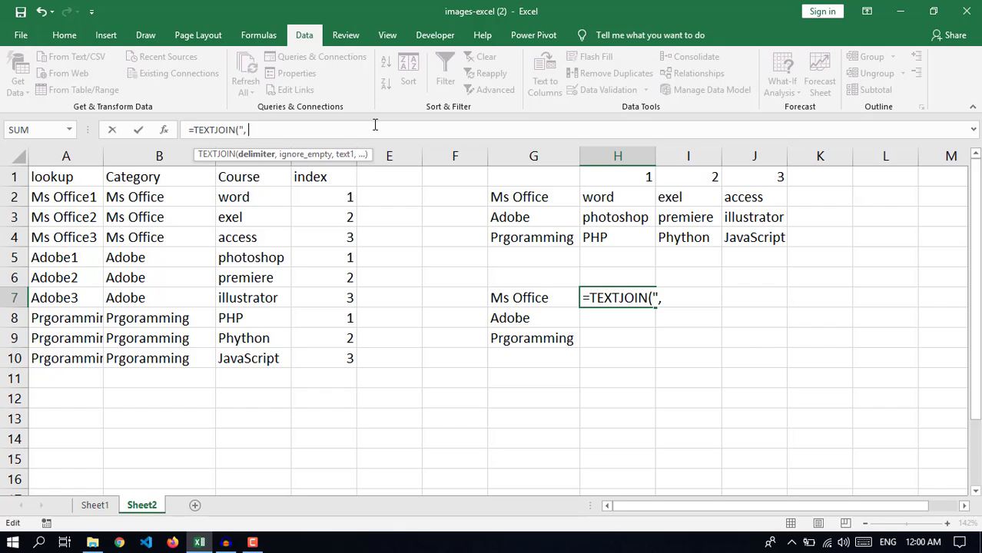
type("\", \",")
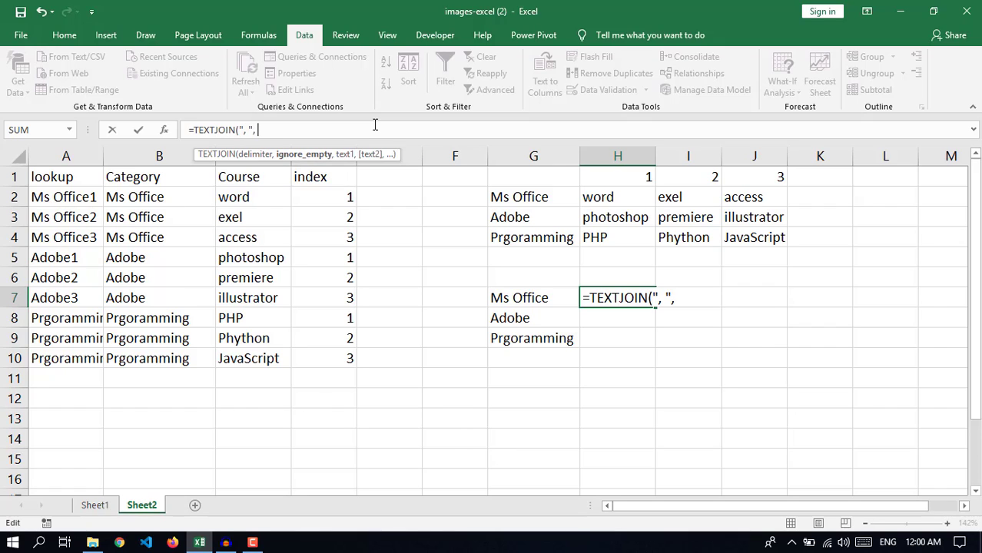
key("BackSpace")
type("tru")
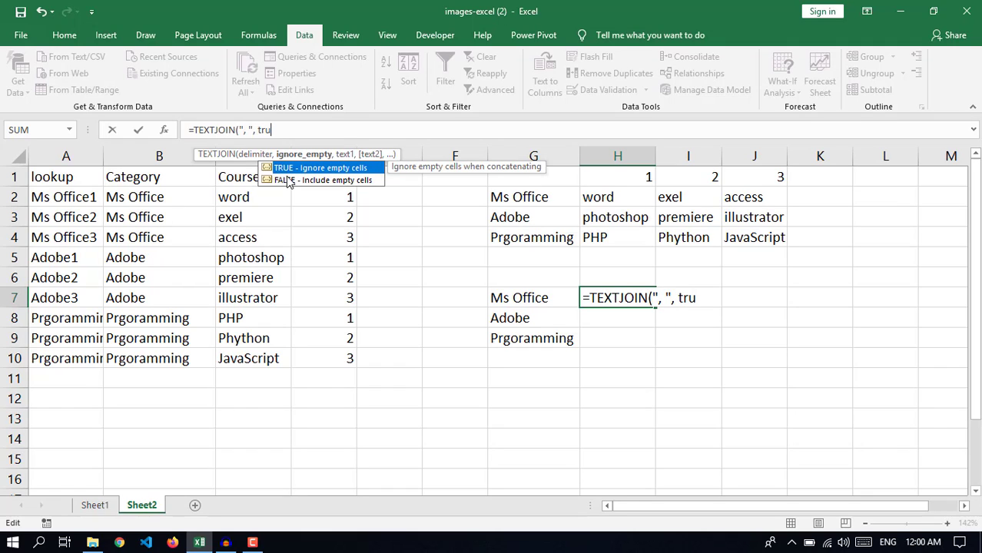
key("Tab")
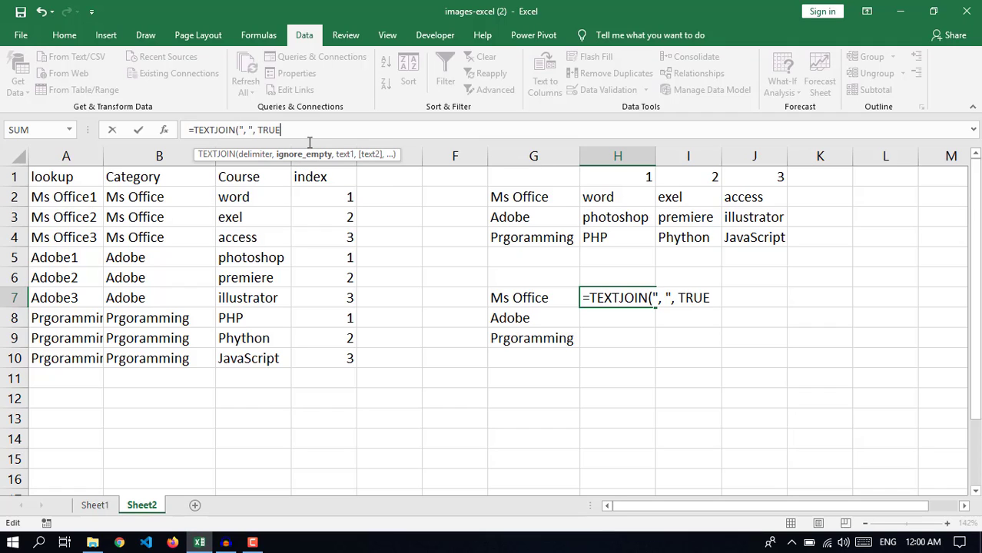
type(",")
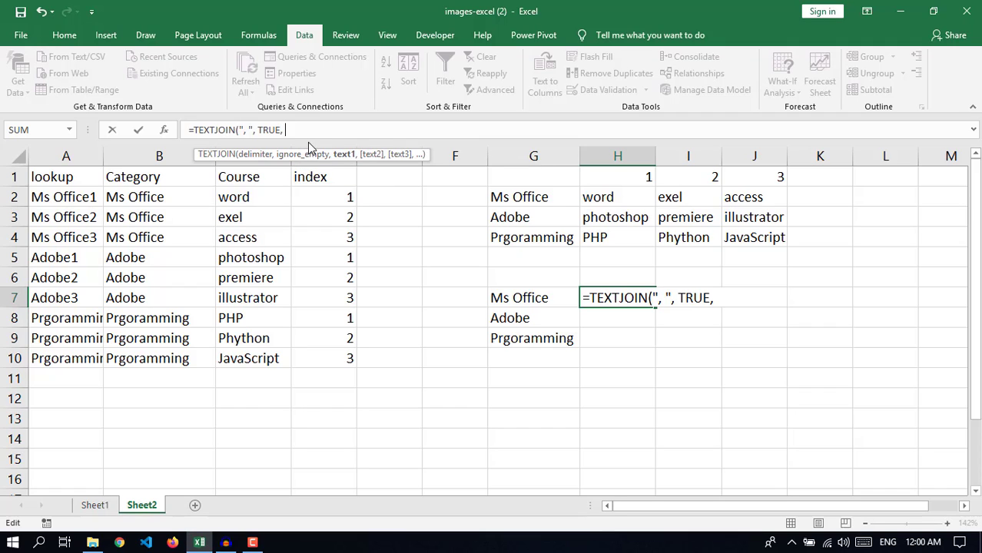
left_click(623, 198)
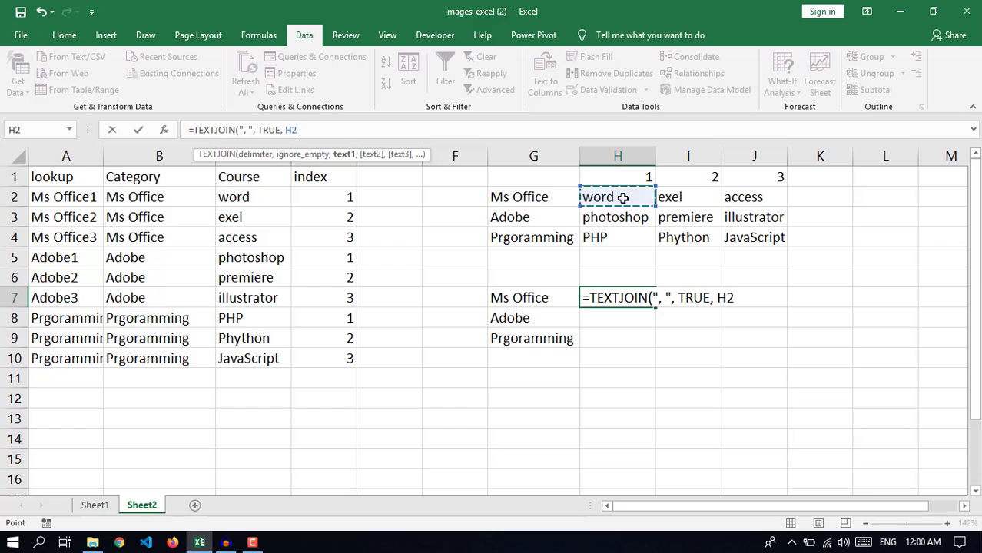
left_click_drag(623, 199, 748, 198)
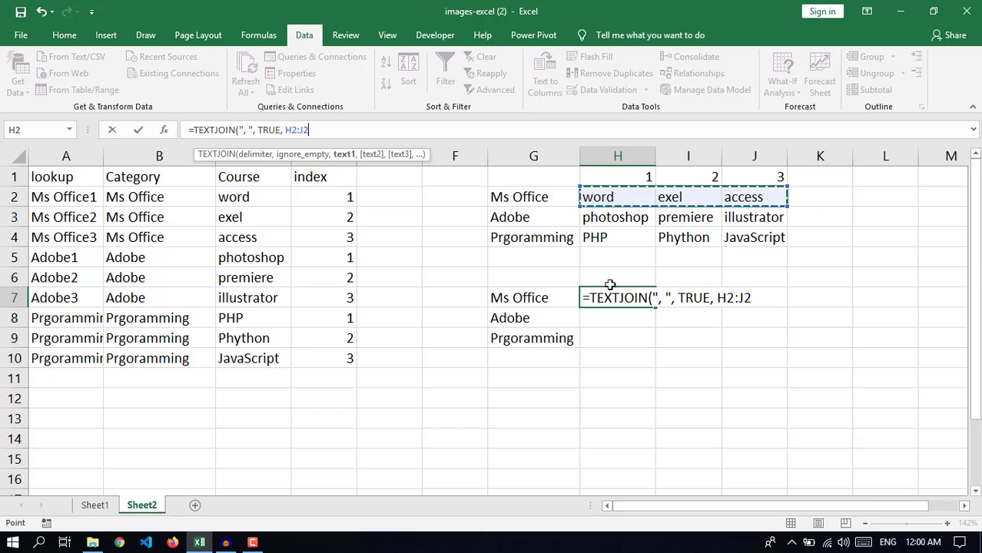
key("Return")
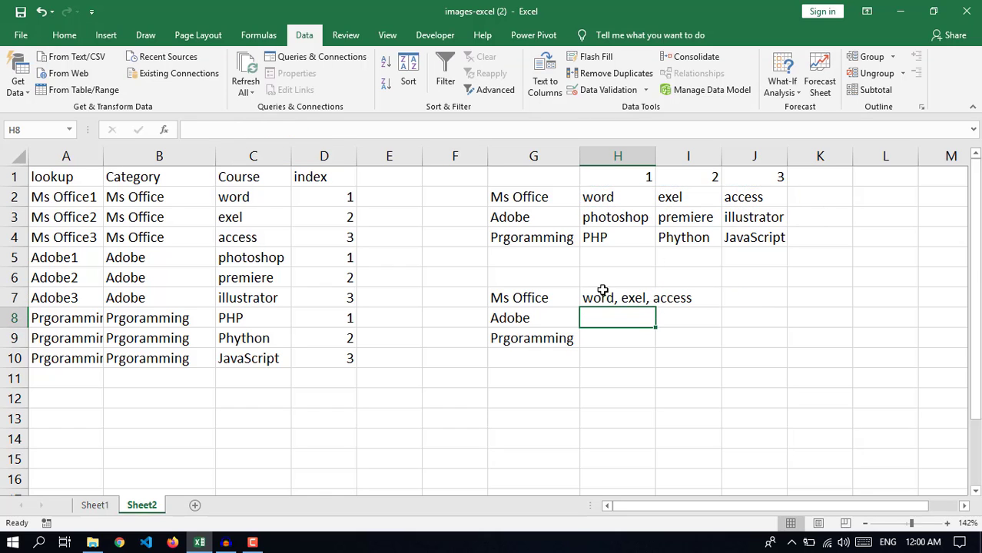
Fill H7's TEXTJOIN formula down to H9 and auto-fit column H.
left_click(637, 299)
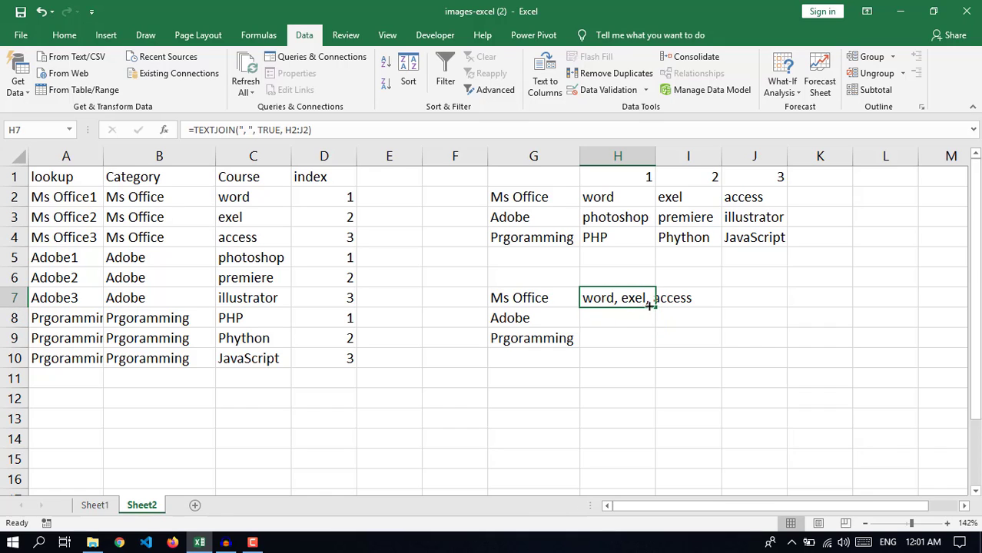
left_click_drag(658, 310, 651, 348)
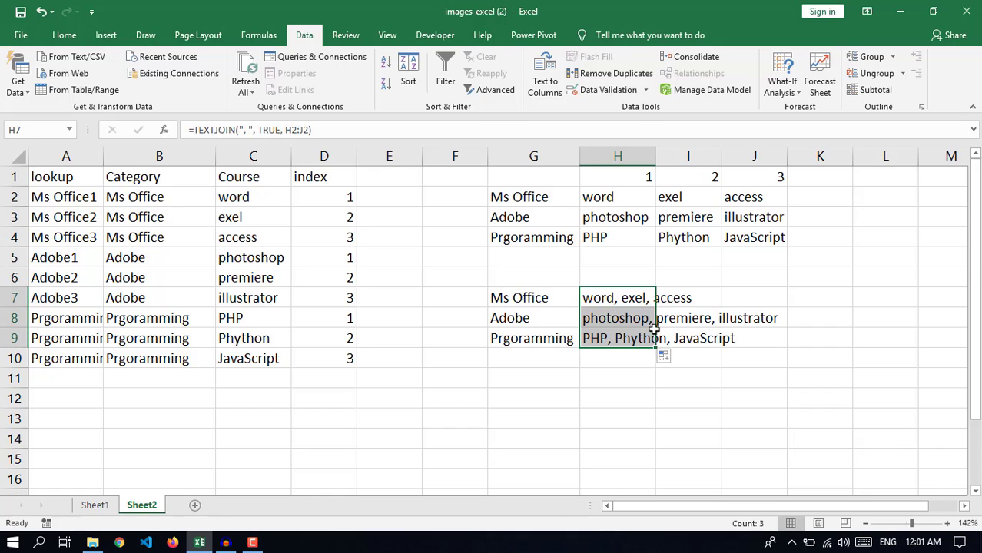
left_click(657, 153)
double_click(657, 156)
Review the joined lists and the COUNTIF, VLOOKUP and TEXTJOIN formulas behind them.
left_click(731, 375)
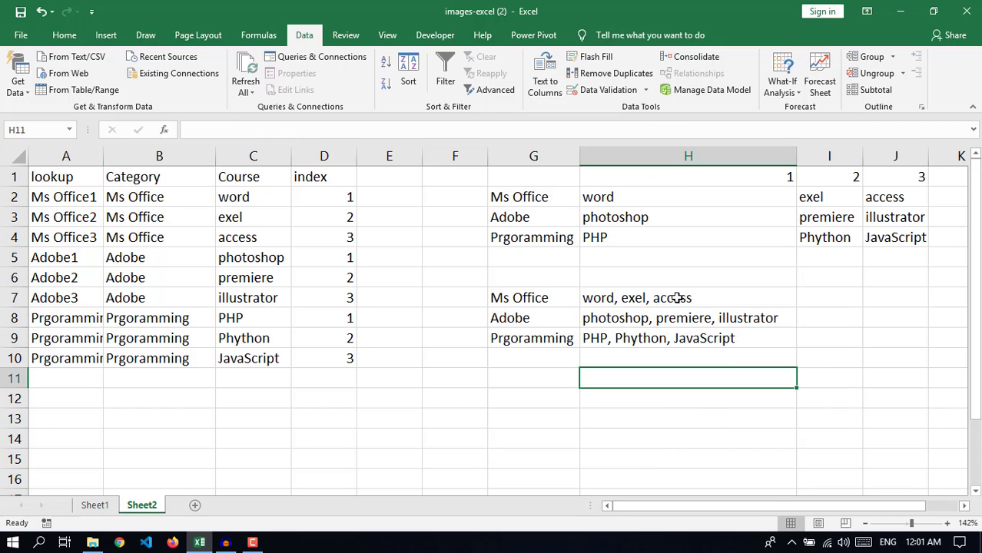
left_click_drag(676, 299, 680, 340)
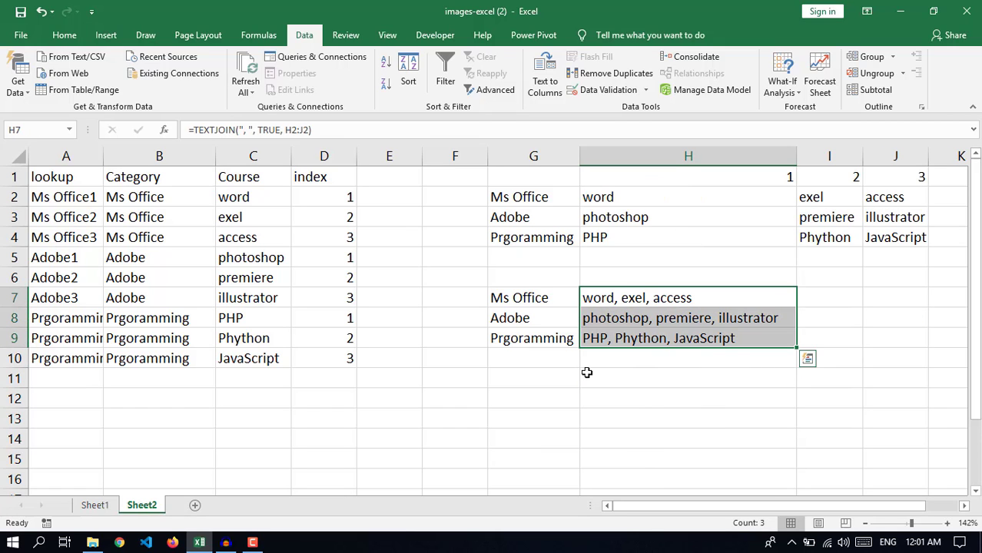
left_click(336, 200)
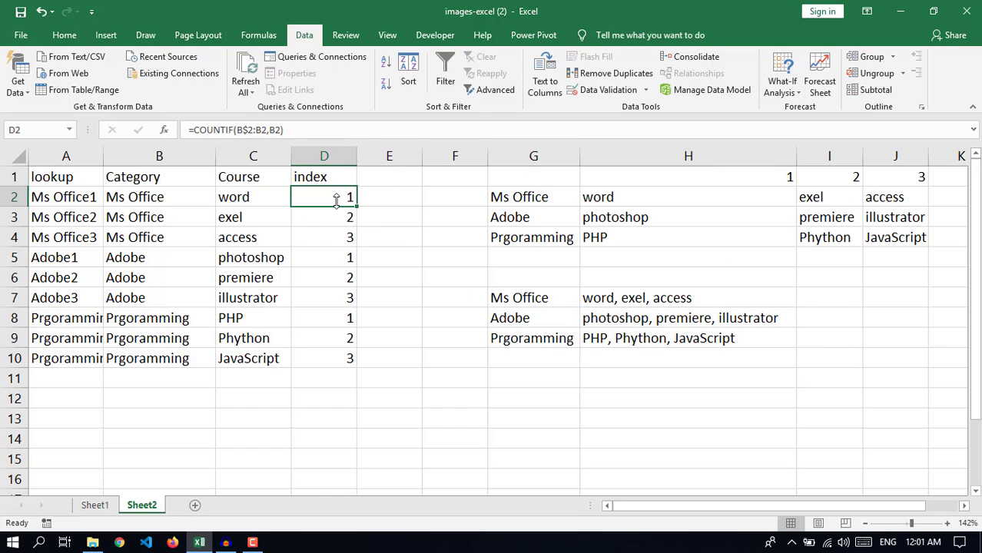
left_click(628, 217)
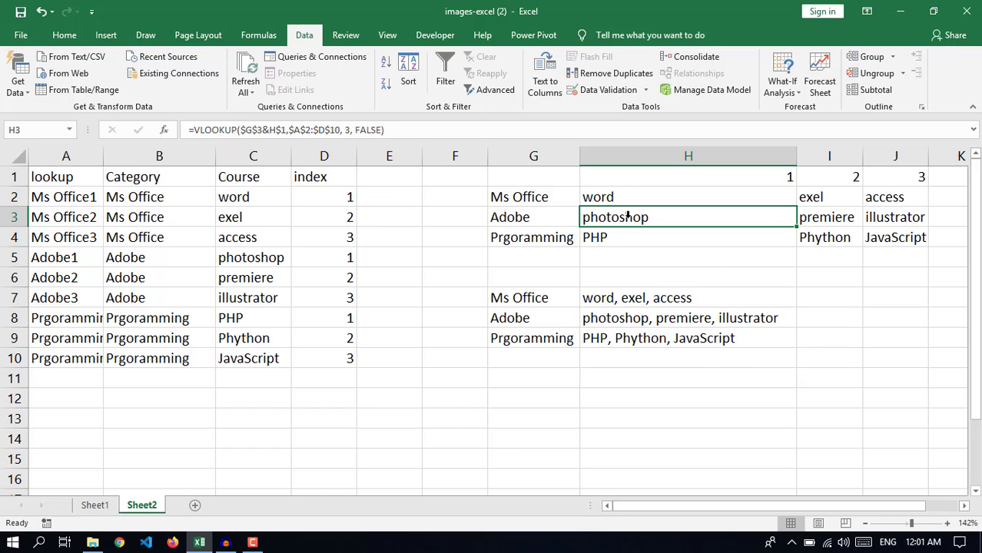
left_click(611, 300)
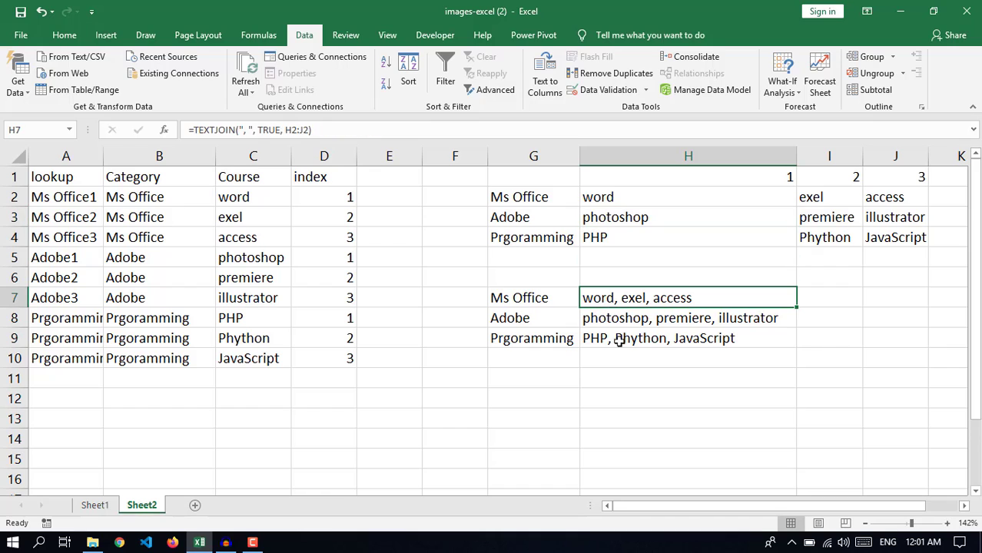